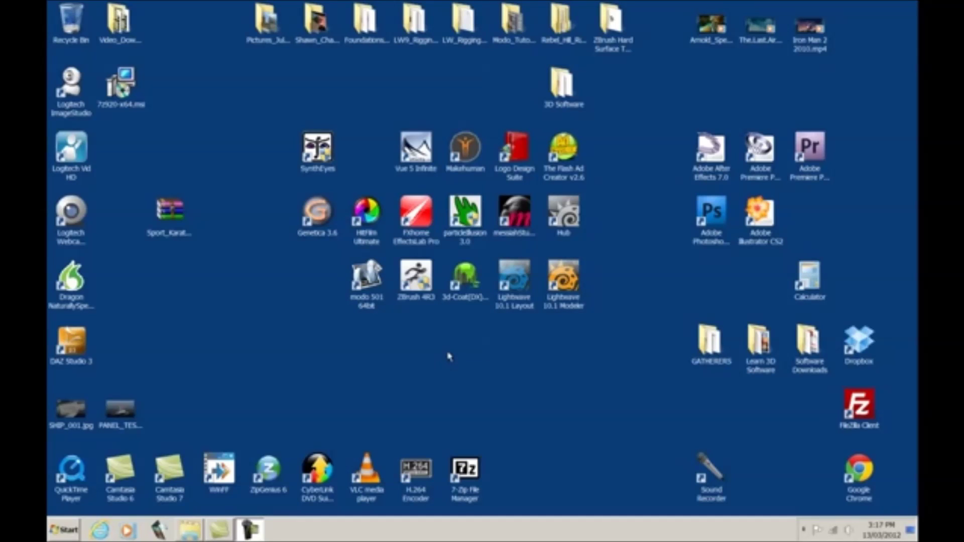
- Select the 514 MB Sport_Karate rar archive on the desktop and bring up its shortcut menu
click(173, 226)
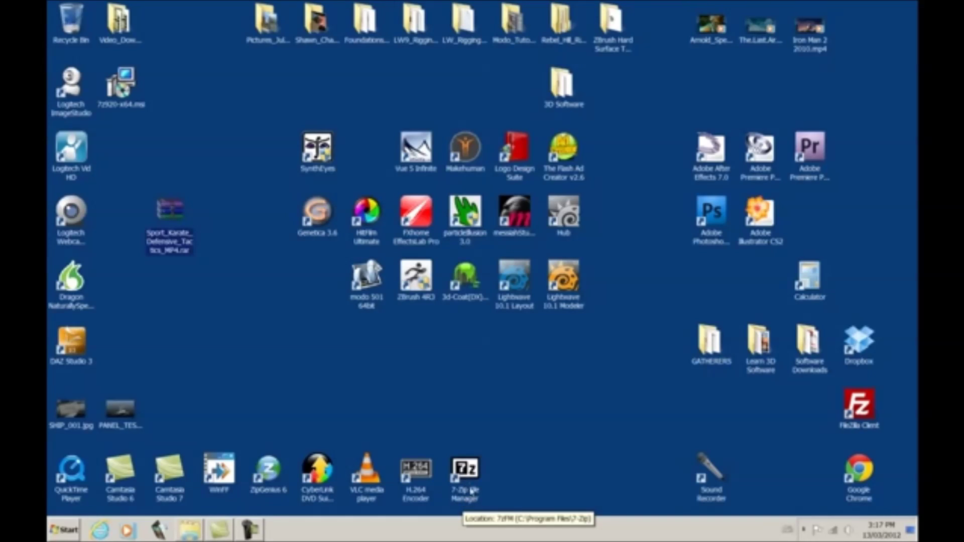
click(491, 398)
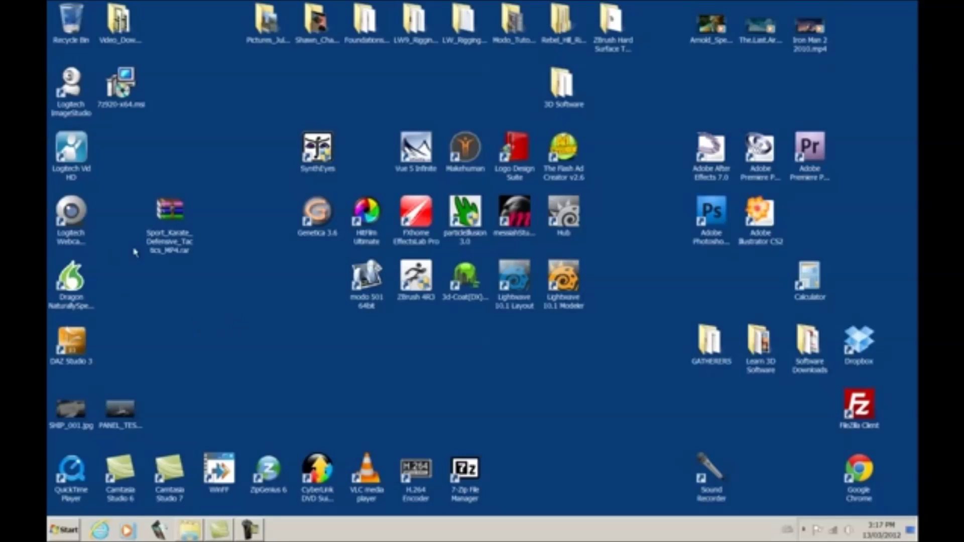
click(175, 213)
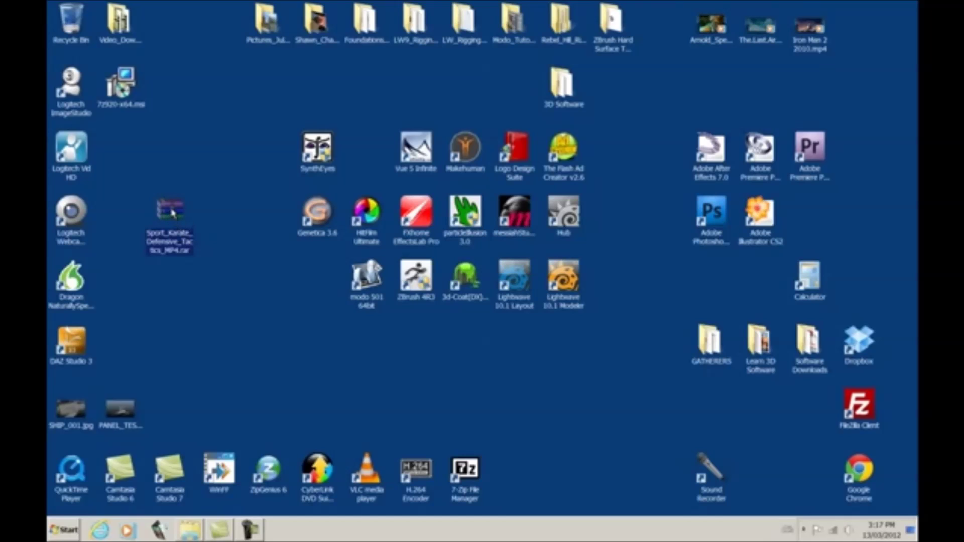
mouse_move(171, 212)
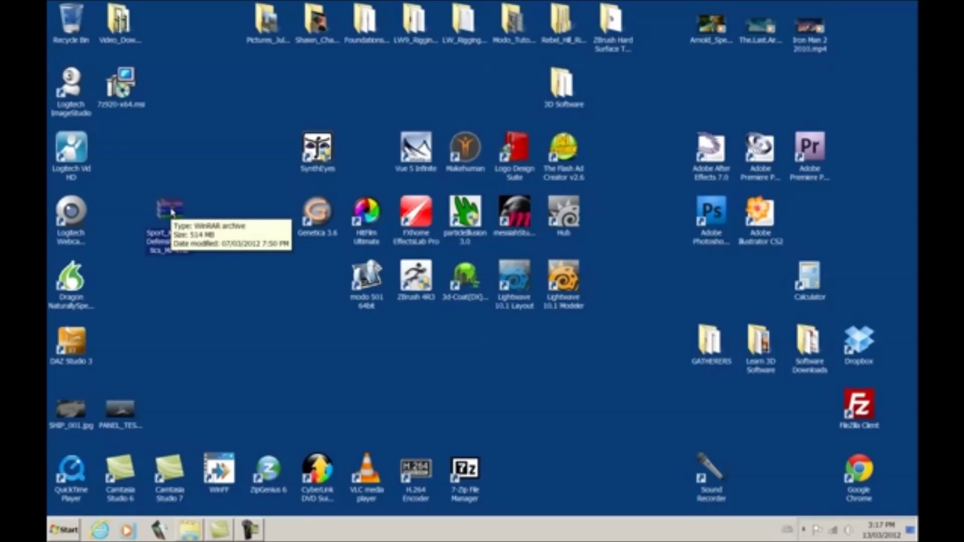
right_click(171, 211)
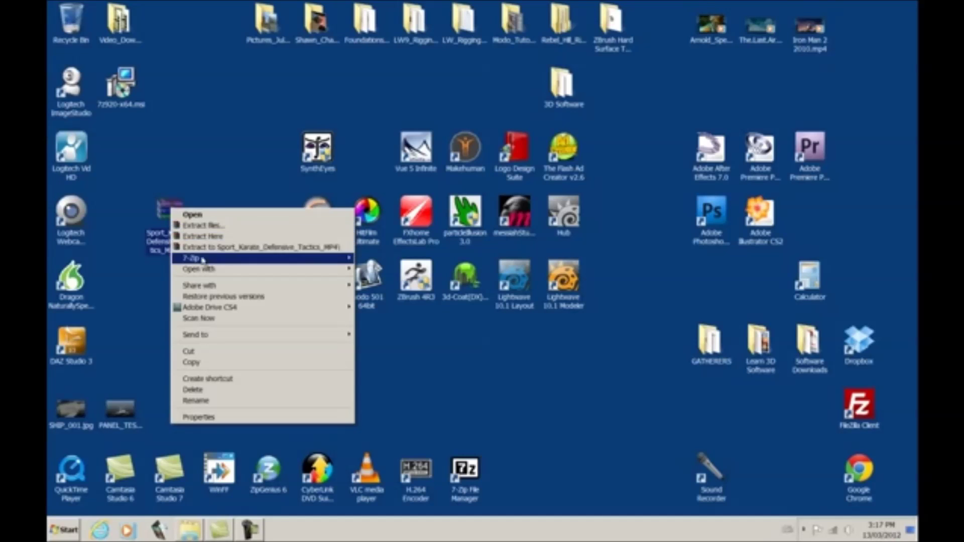
mouse_move(197, 262)
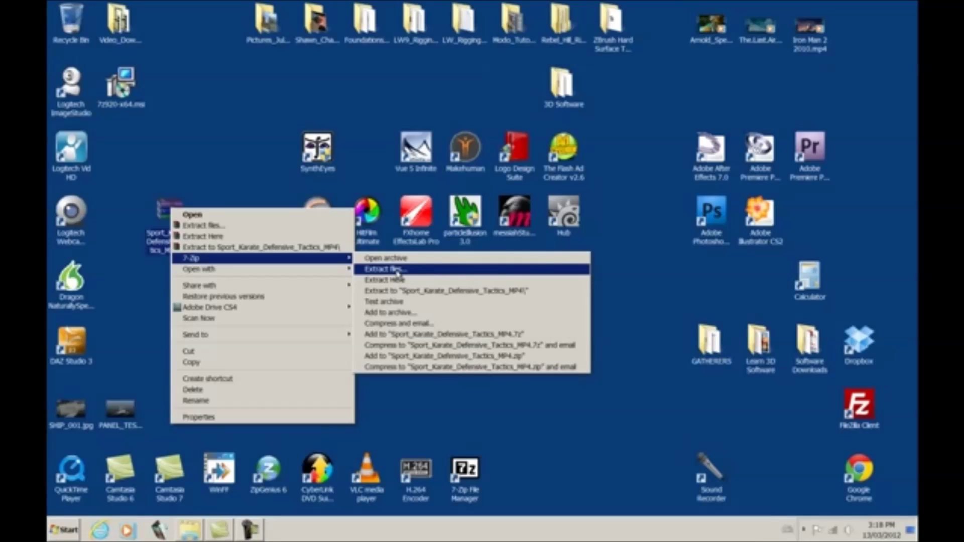
click(141, 290)
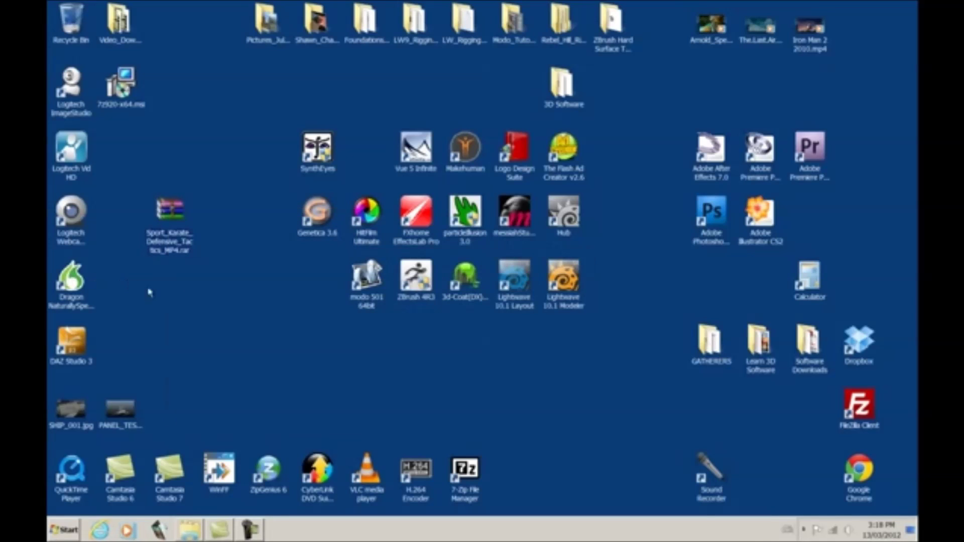
click(169, 219)
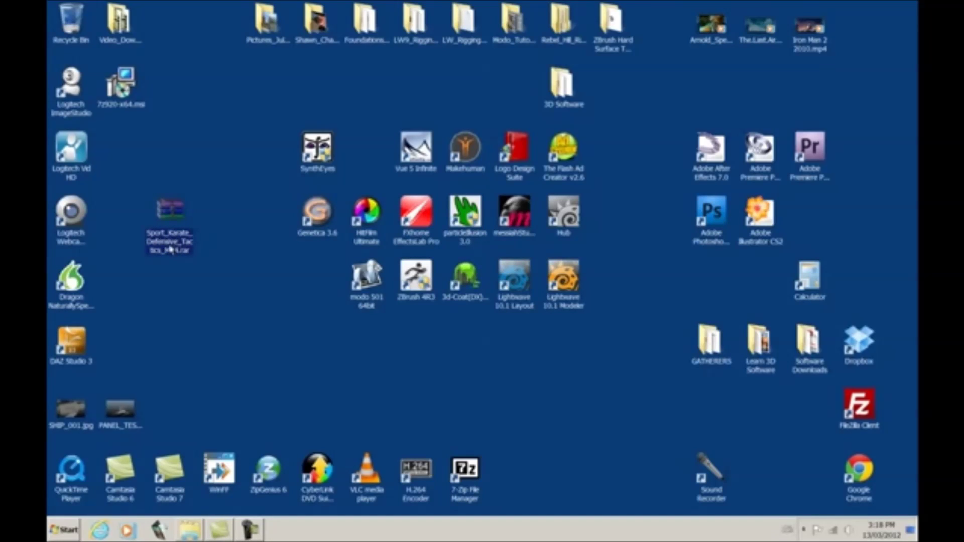
mouse_move(169, 256)
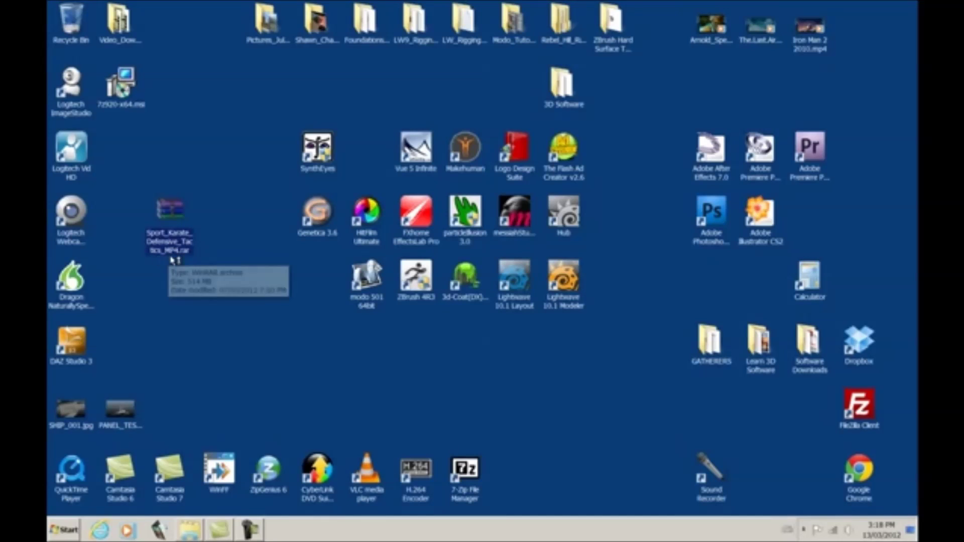
mouse_move(172, 222)
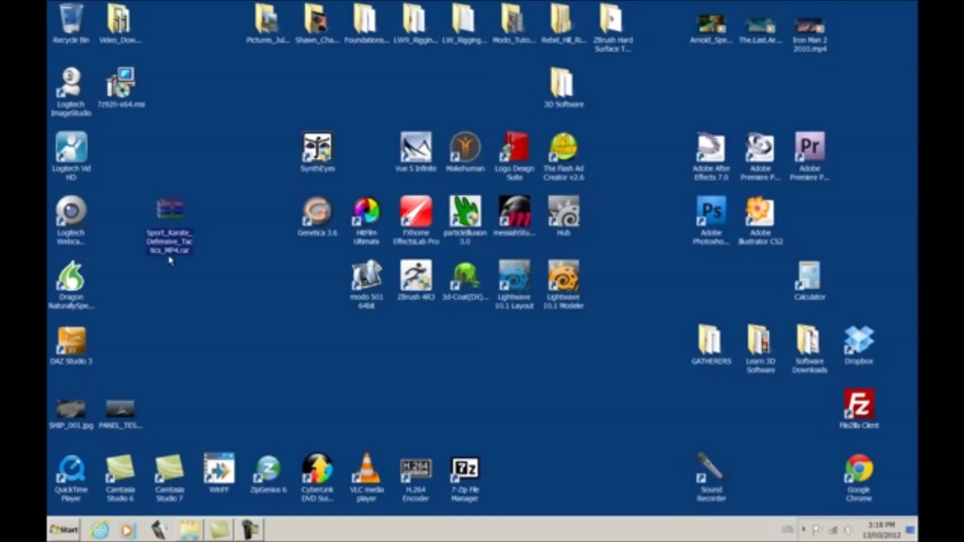
click(199, 319)
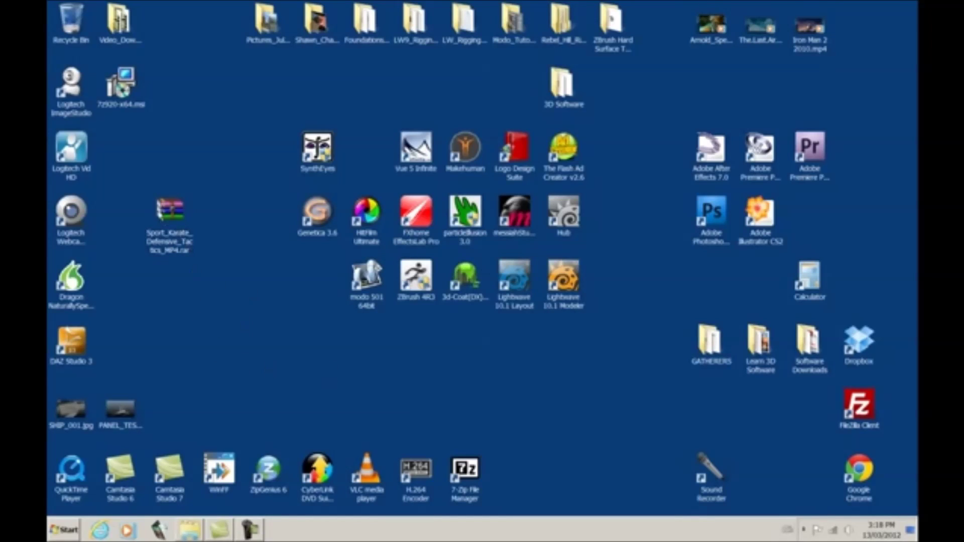
right_click(169, 223)
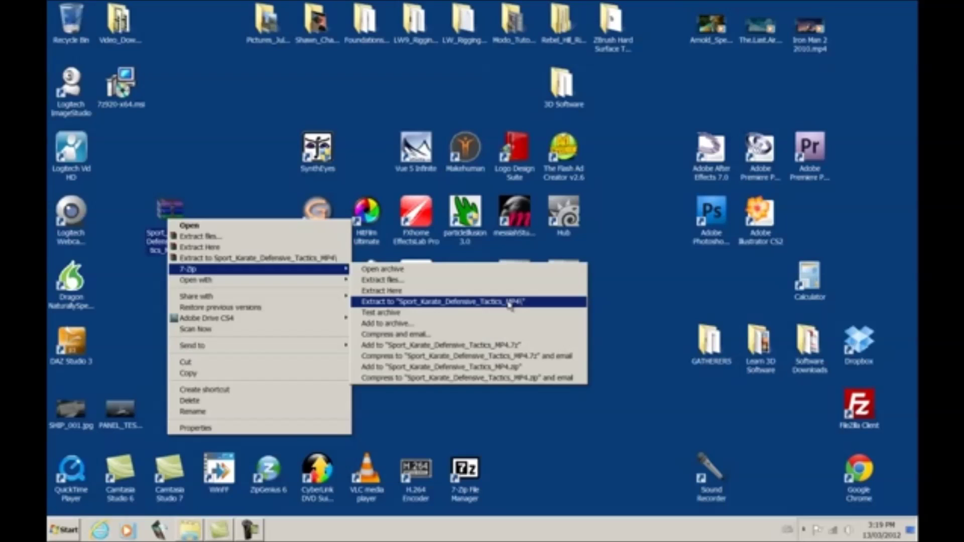
click(198, 213)
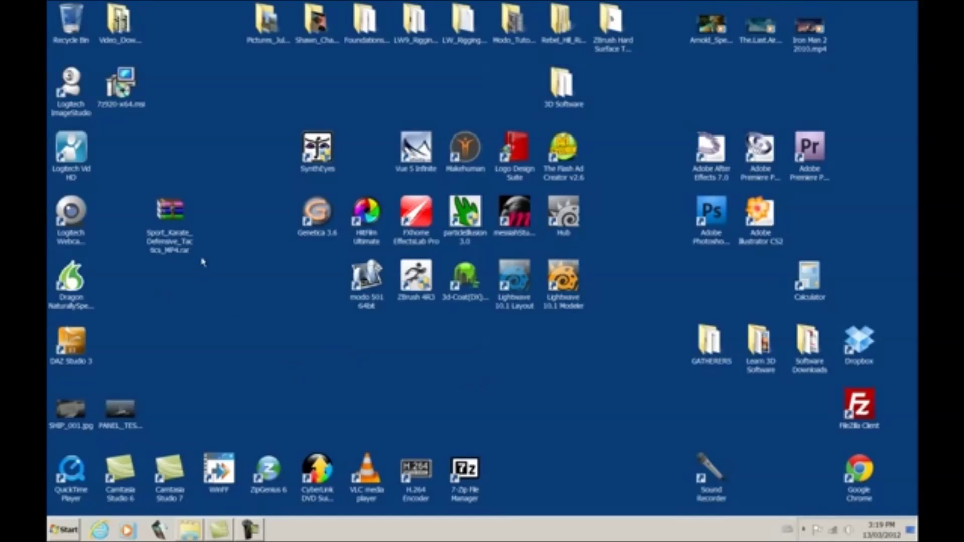
click(170, 215)
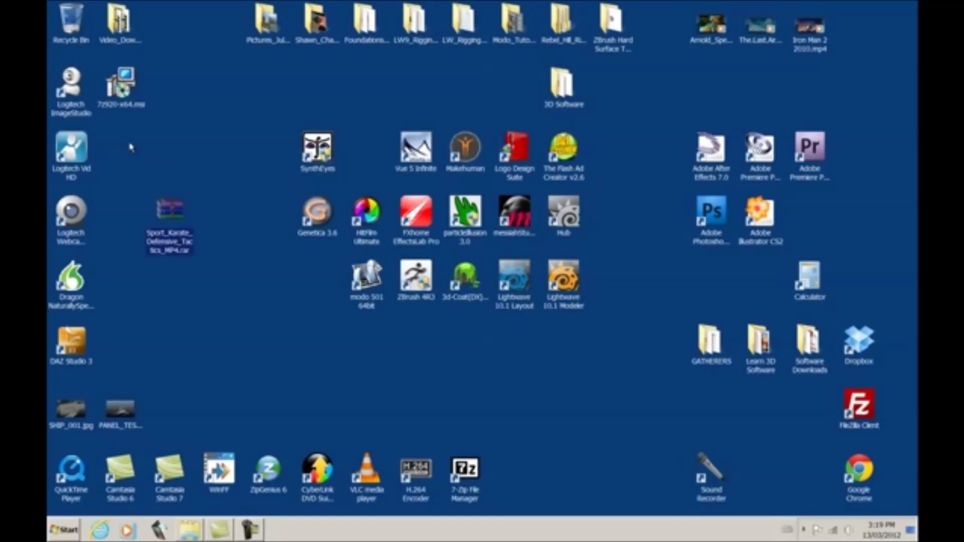
click(221, 261)
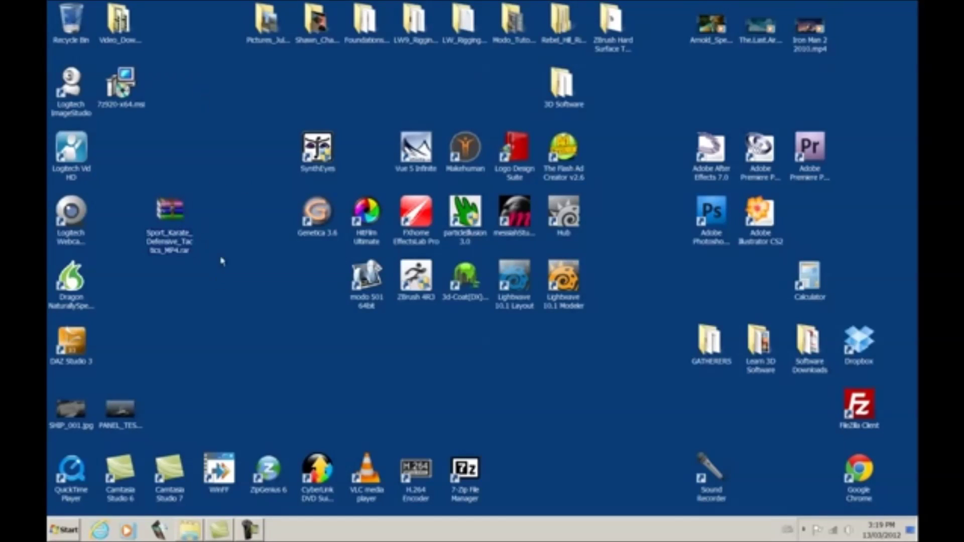
- Use 7-Zip's Extract to "Sport_Karate_Defensive_Tactics_MP4\" on the rar archive's shortcut menu
right_click(173, 211)
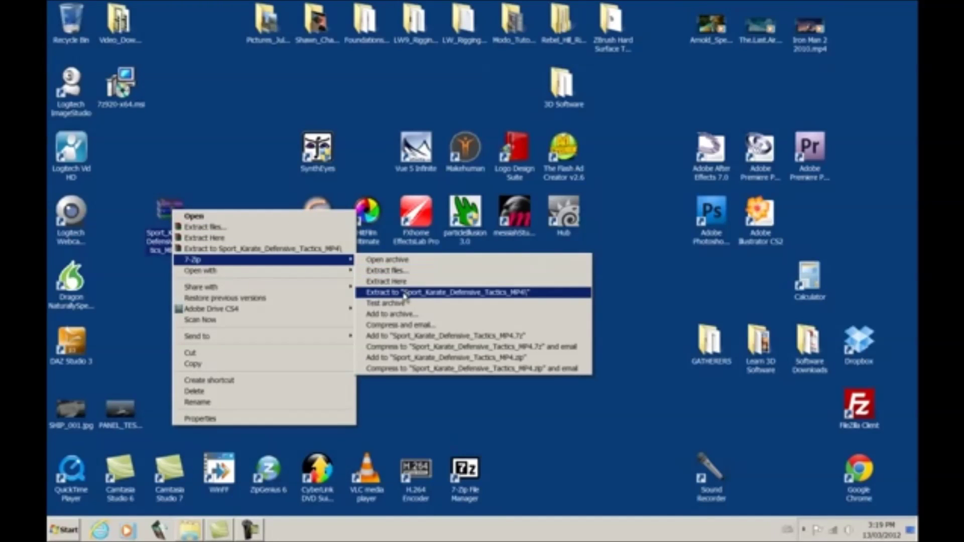
click(449, 296)
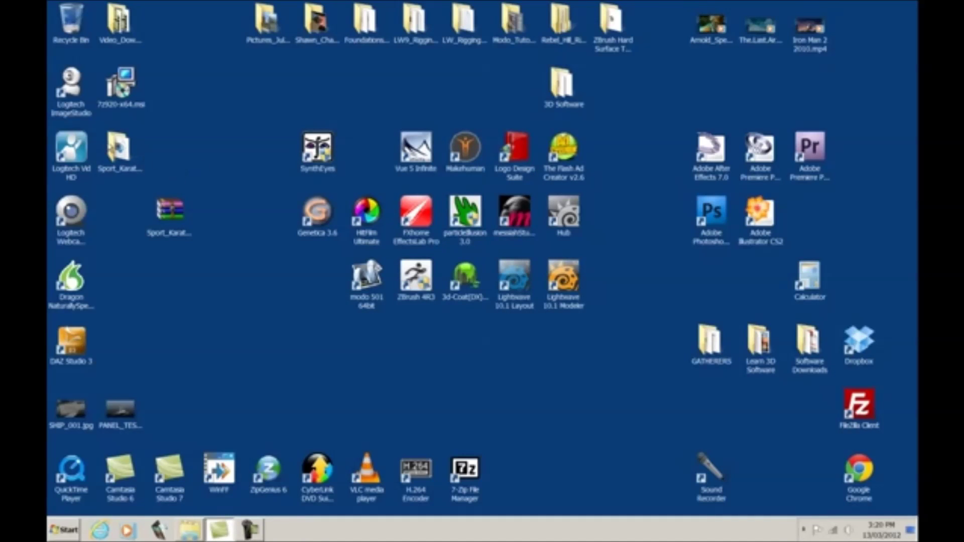
- Open the extracted folder, compare the mp4's details with the rar, maximize the window, and play the mp4
double_click(125, 146)
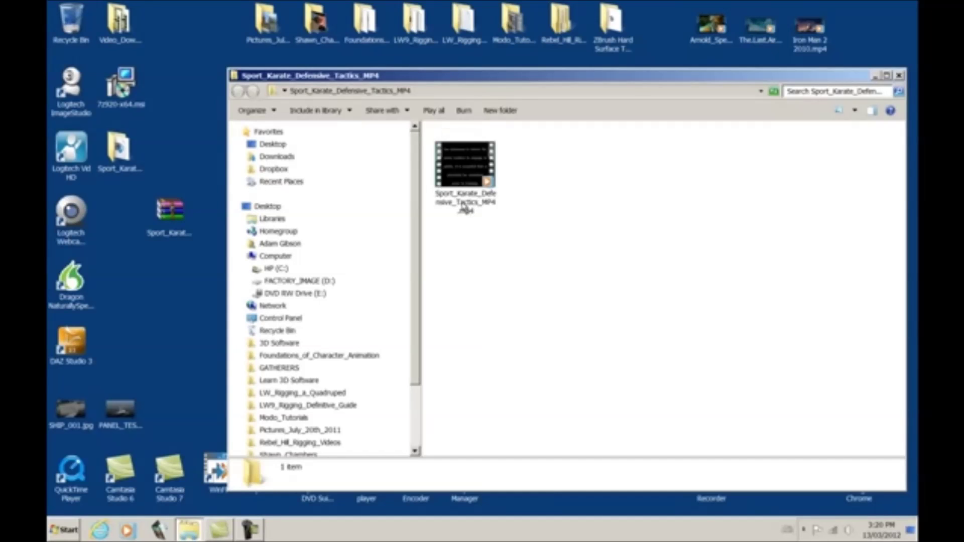
click(125, 170)
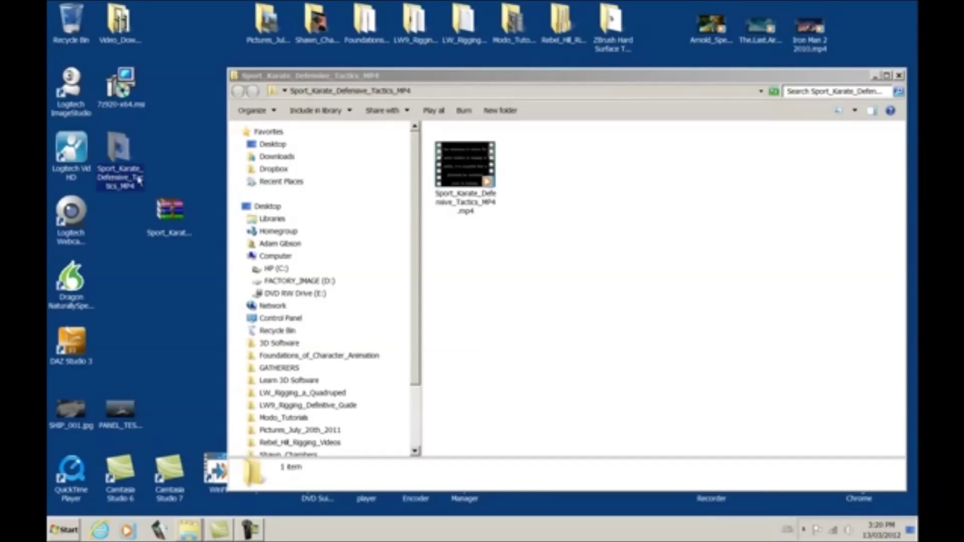
click(169, 223)
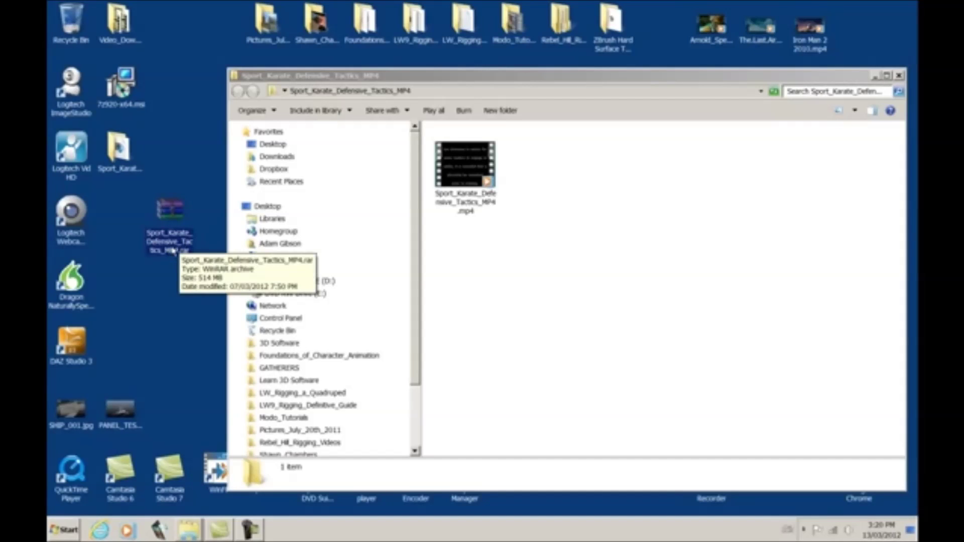
click(127, 160)
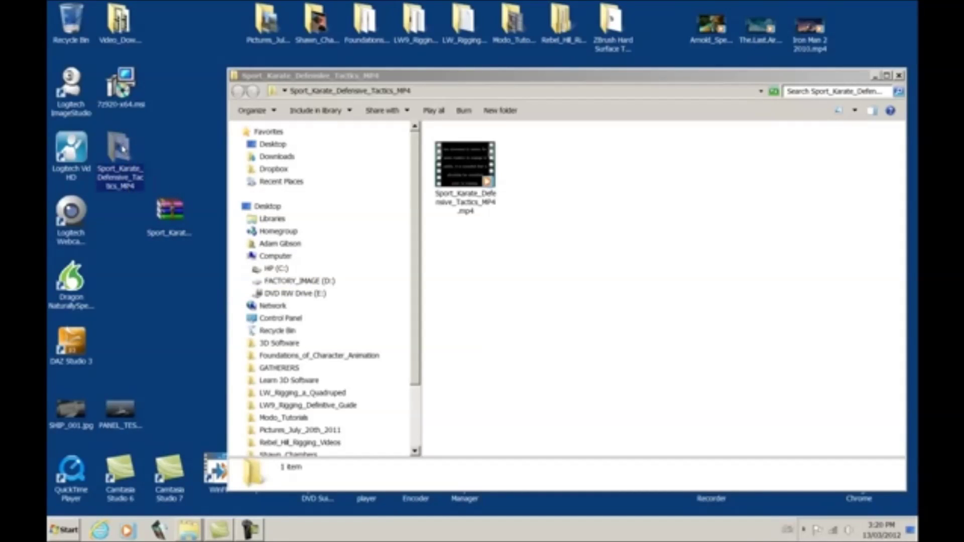
click(482, 171)
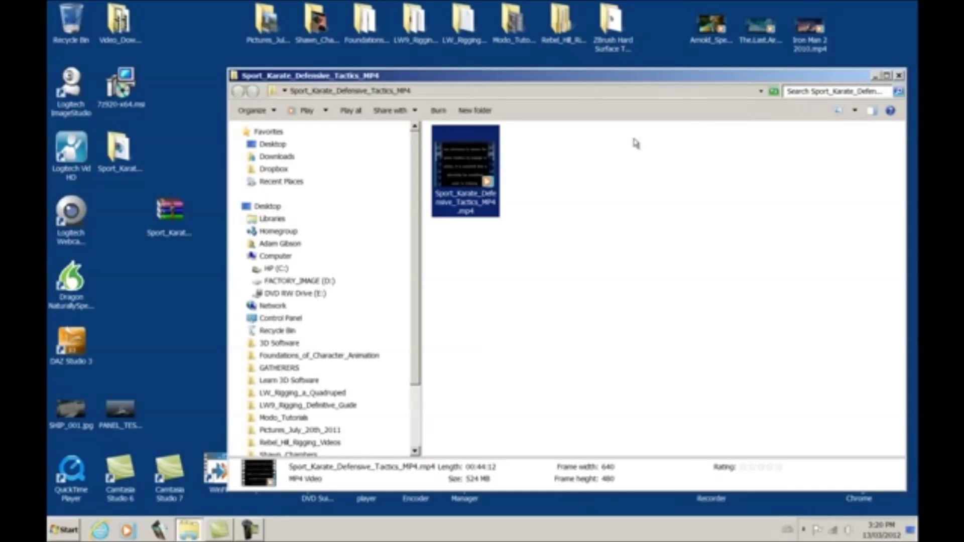
click(886, 75)
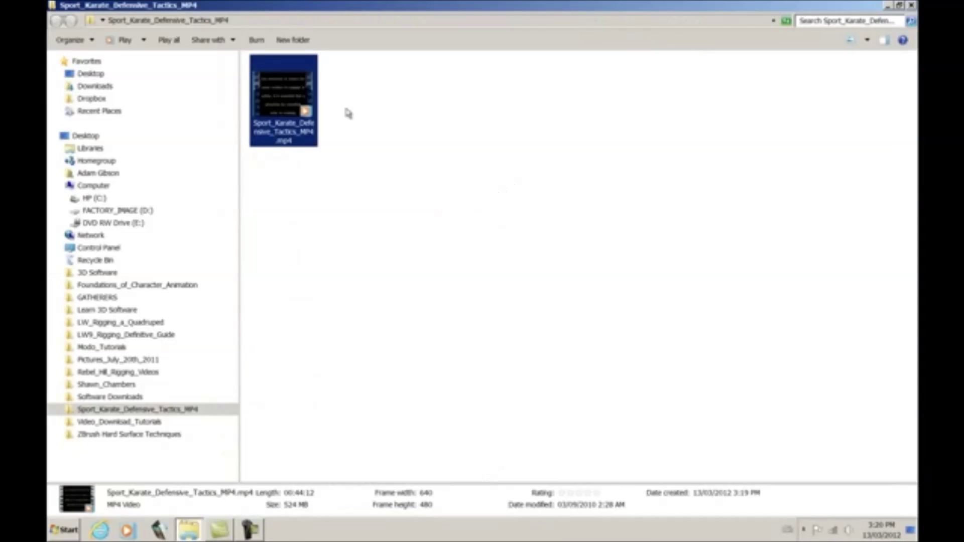
double_click(292, 105)
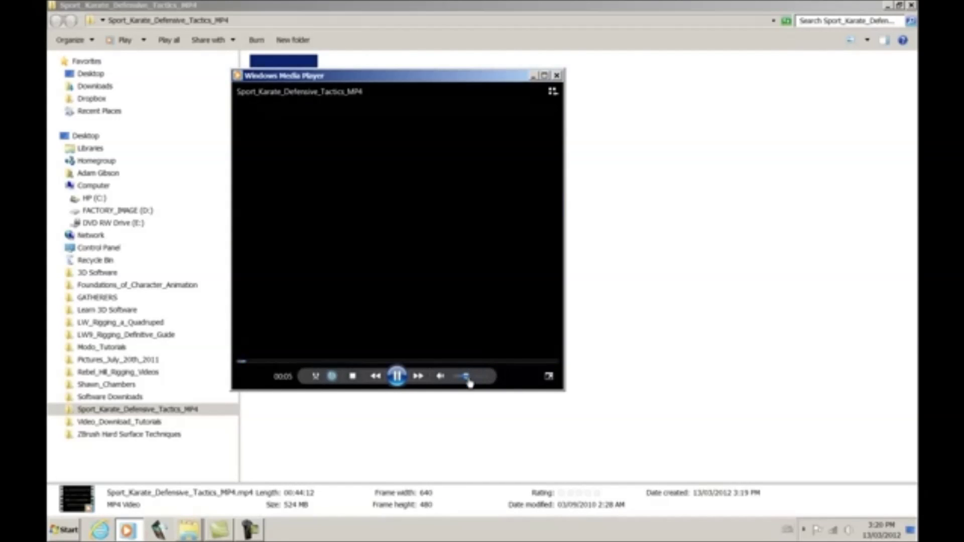
- Lower the volume and jump through the video to the roundhouse and sidekick defense sections
drag(467, 381, 456, 393)
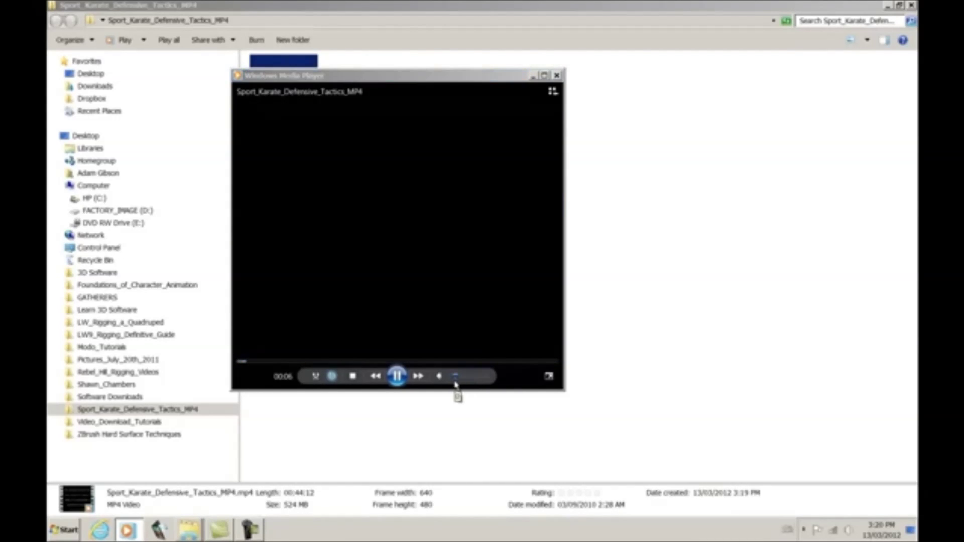
click(315, 362)
click(386, 362)
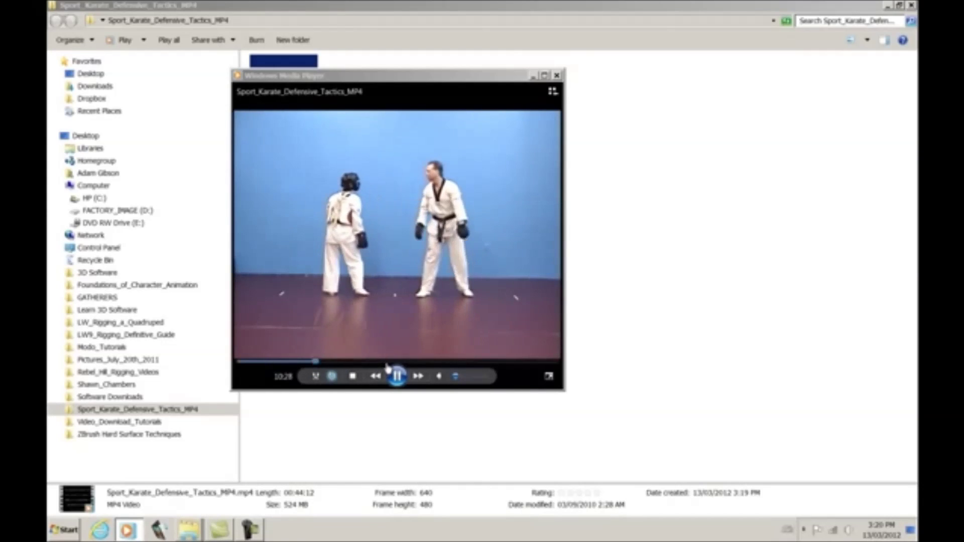
click(496, 362)
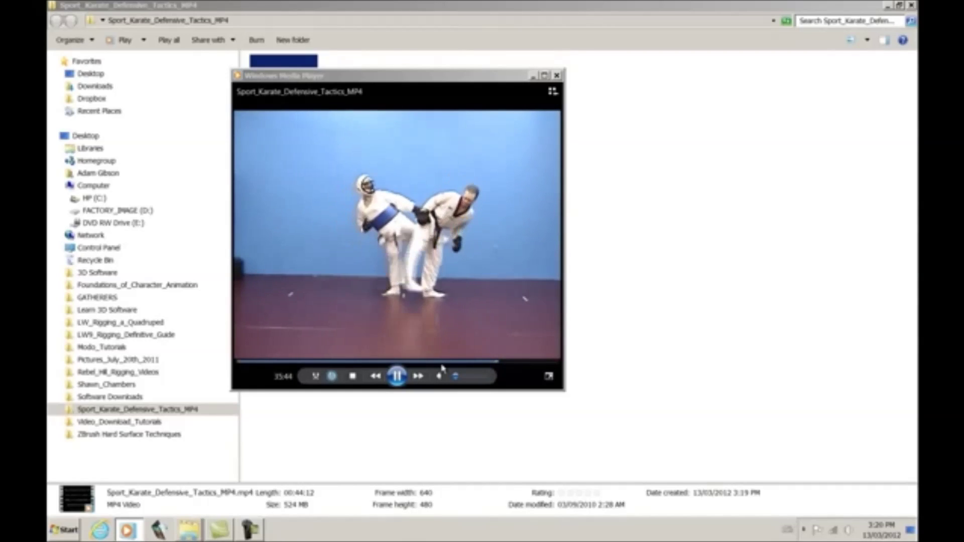
click(301, 362)
click(469, 361)
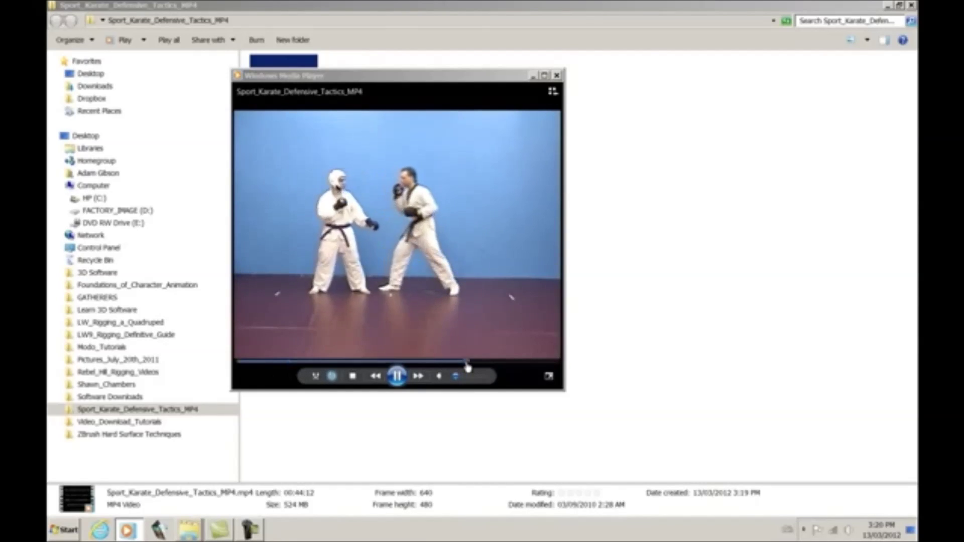
click(500, 362)
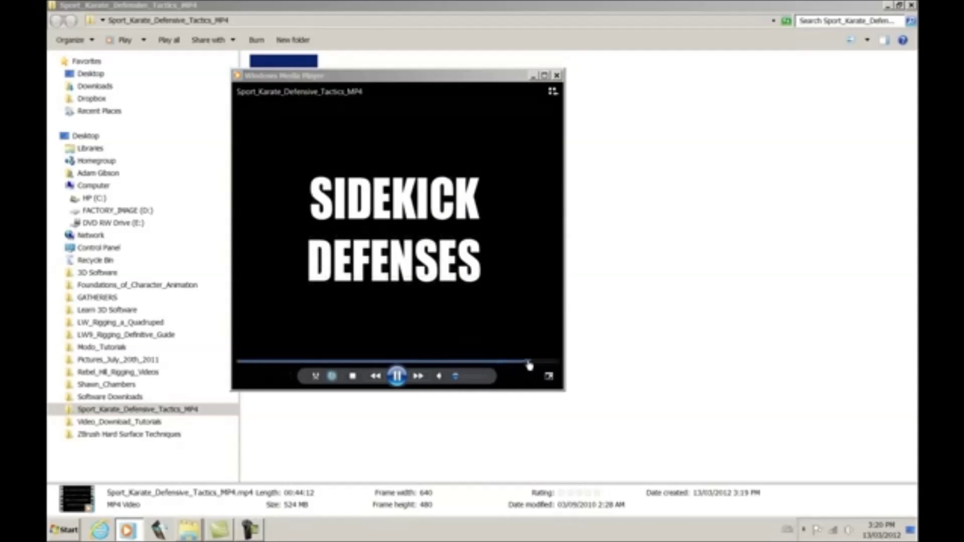
- Skip back to the reverse punch defenses, then pause around 28:52 and close the player
click(526, 363)
click(410, 362)
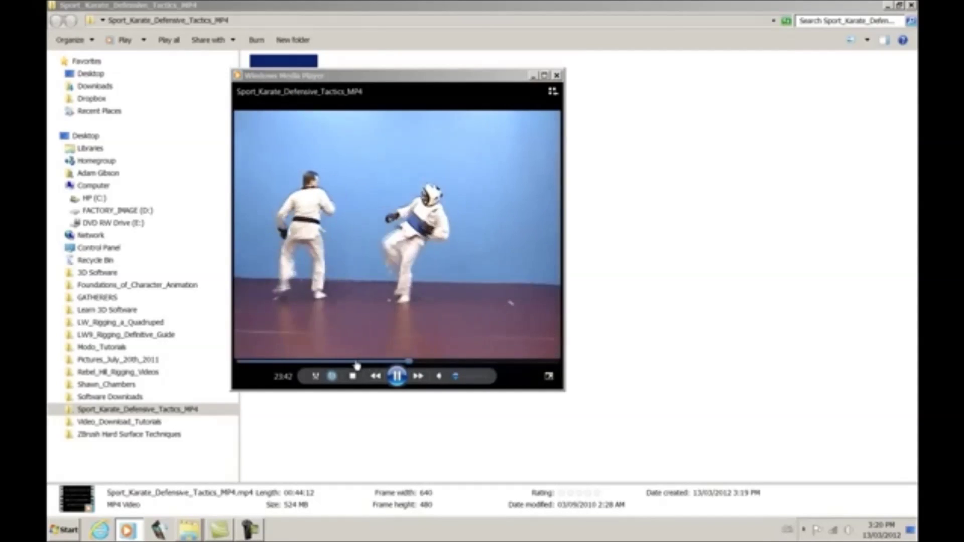
click(355, 362)
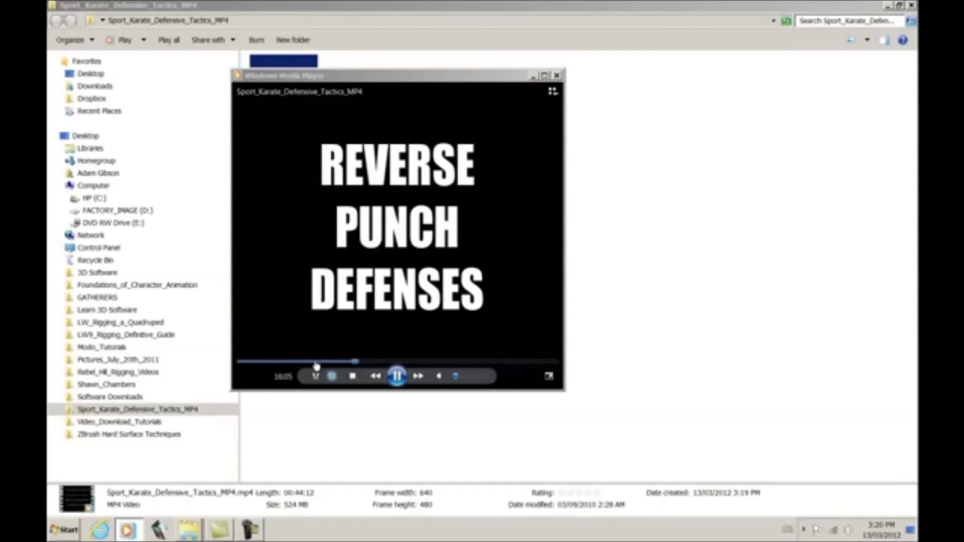
click(313, 362)
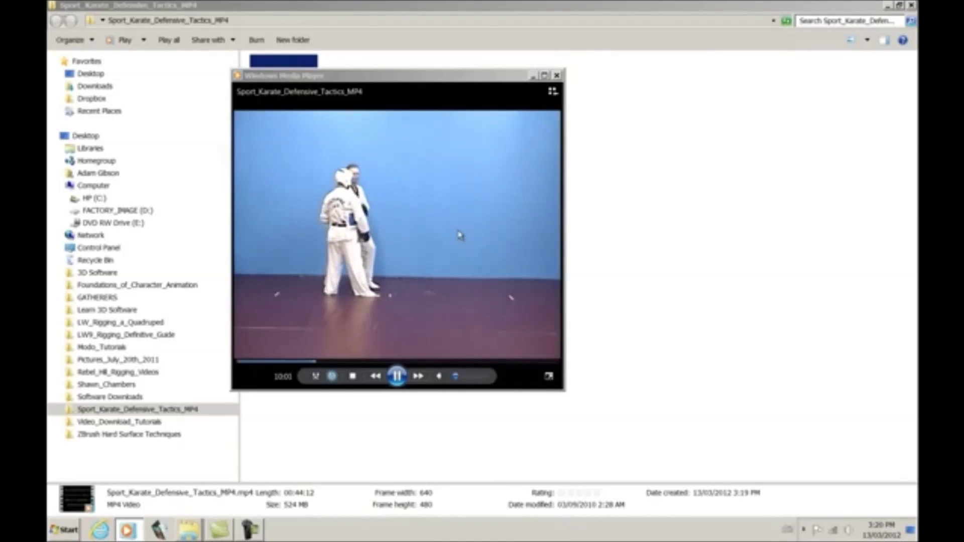
click(445, 362)
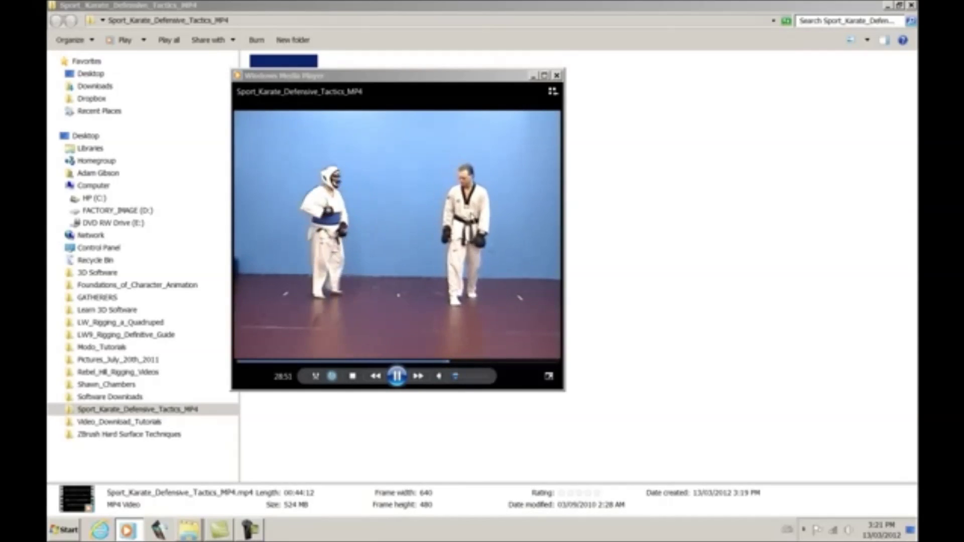
click(366, 122)
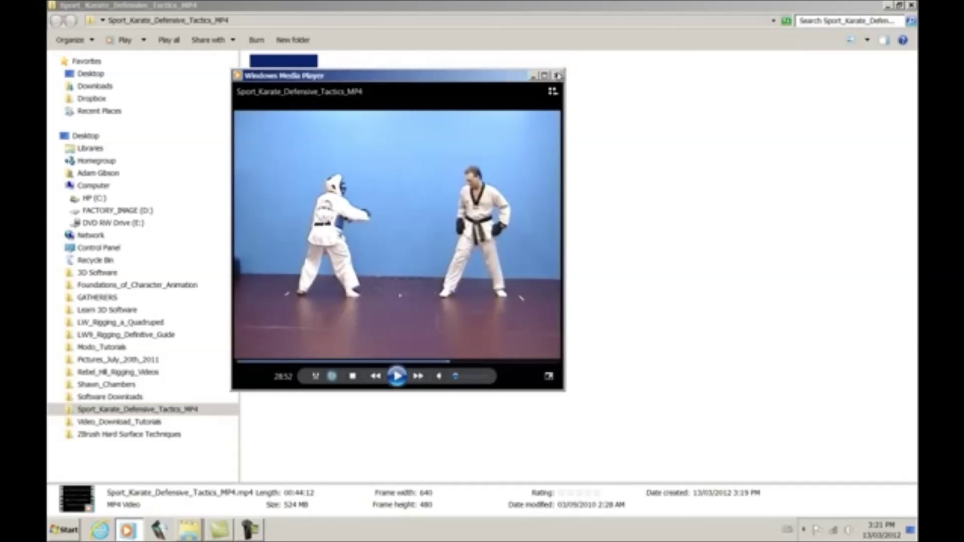
key(alt+F4)
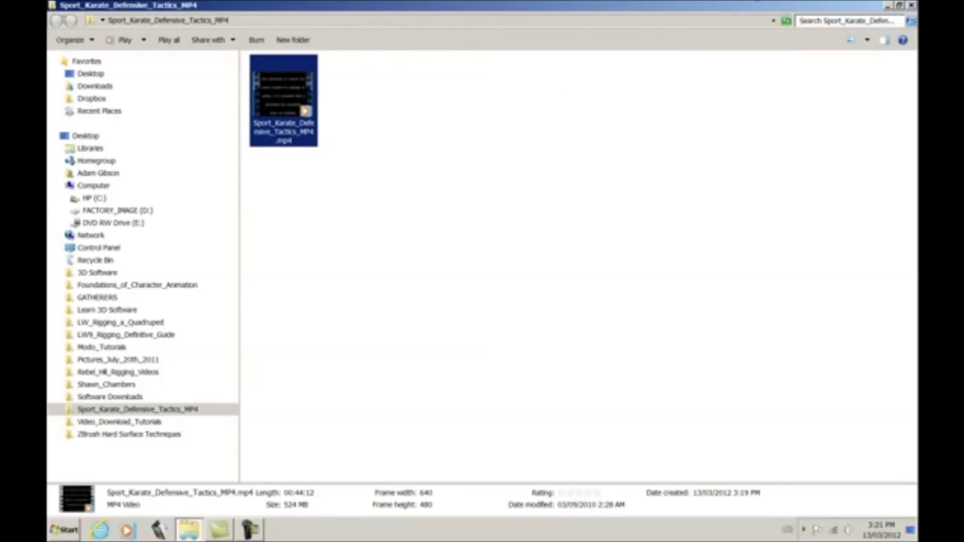
- Close the folder window and extract the karate rar into a same-named folder
click(911, 5)
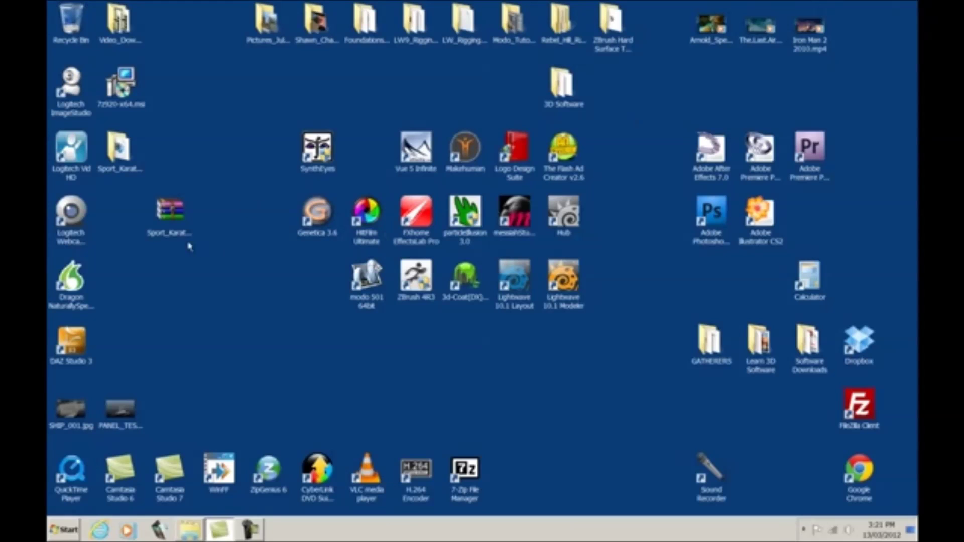
click(178, 213)
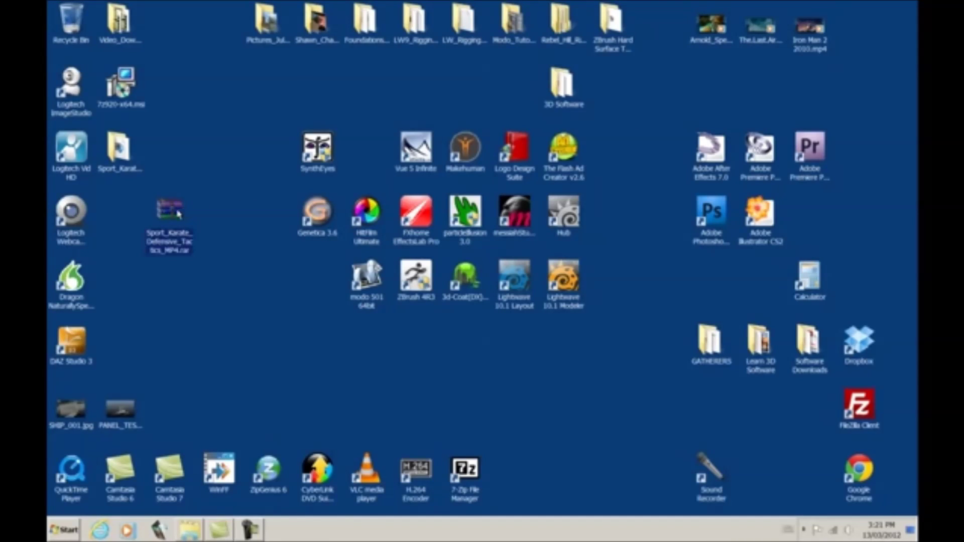
right_click(170, 213)
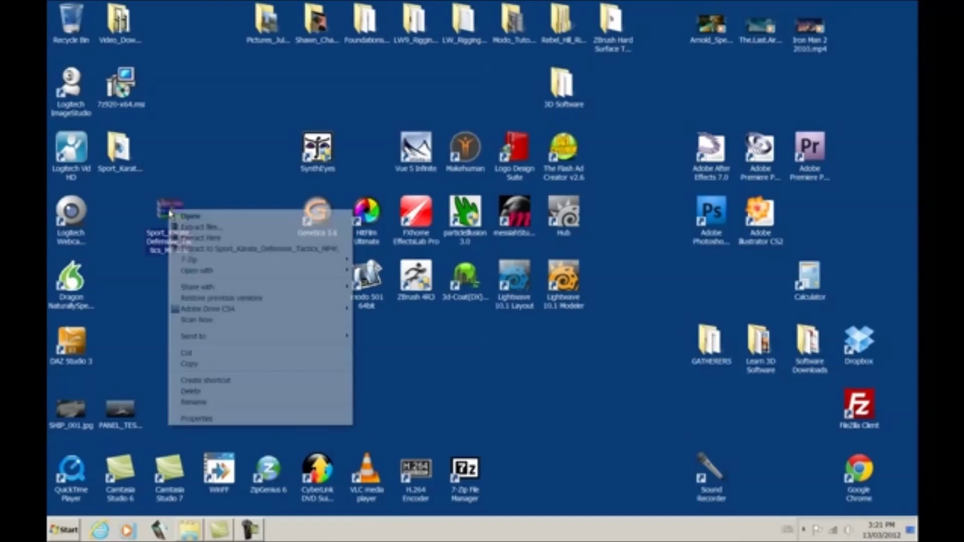
click(219, 249)
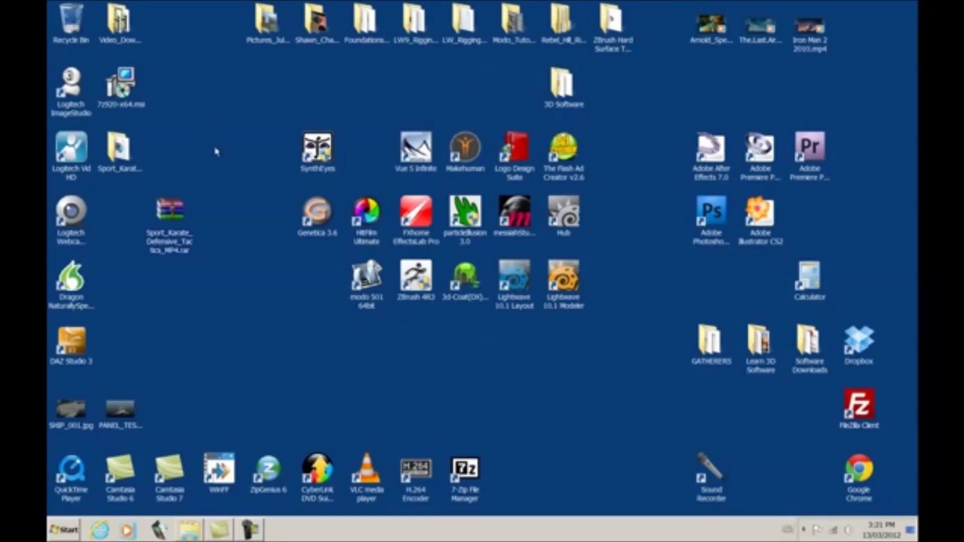
- Delete the extracted Sport_Karate_Defensive_Tactics_MP4 folder to the Recycle Bin
right_click(116, 144)
click(150, 157)
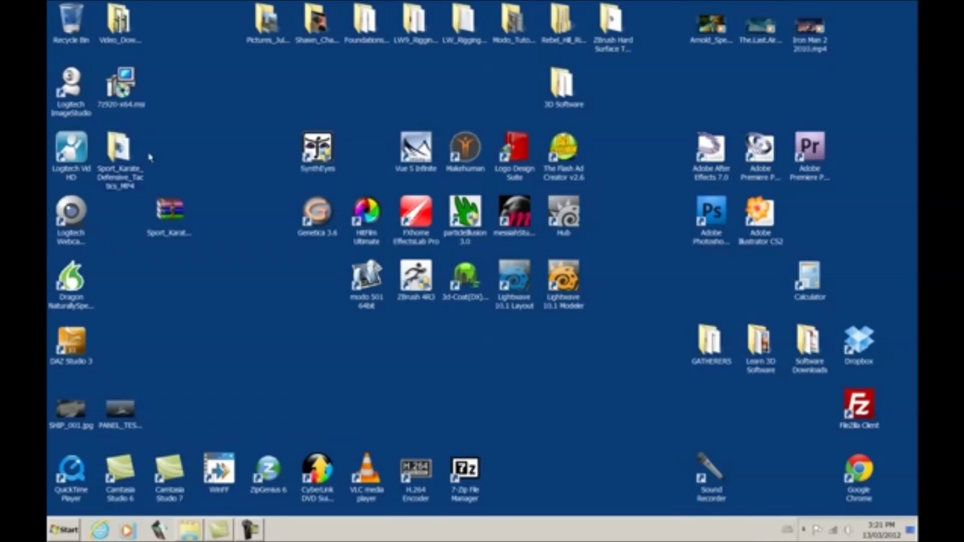
right_click(115, 144)
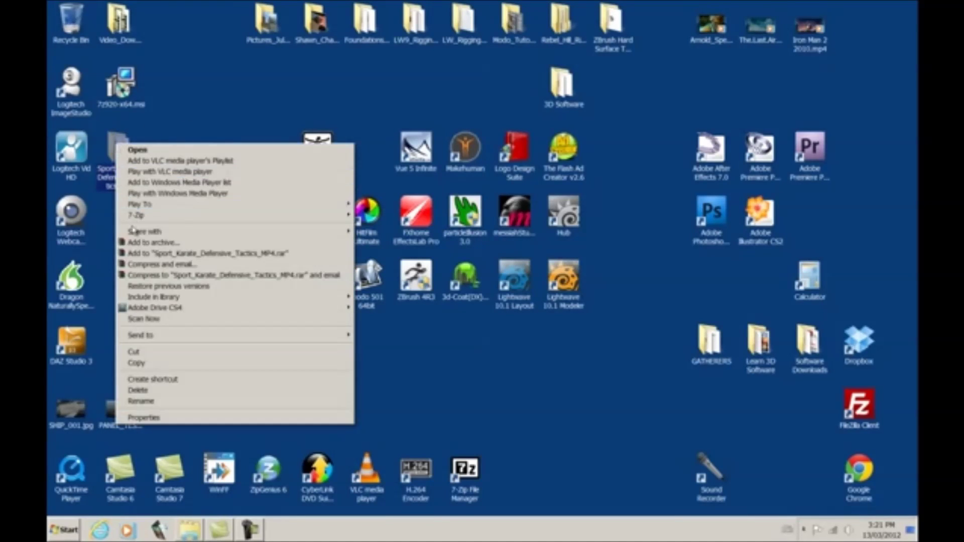
click(144, 391)
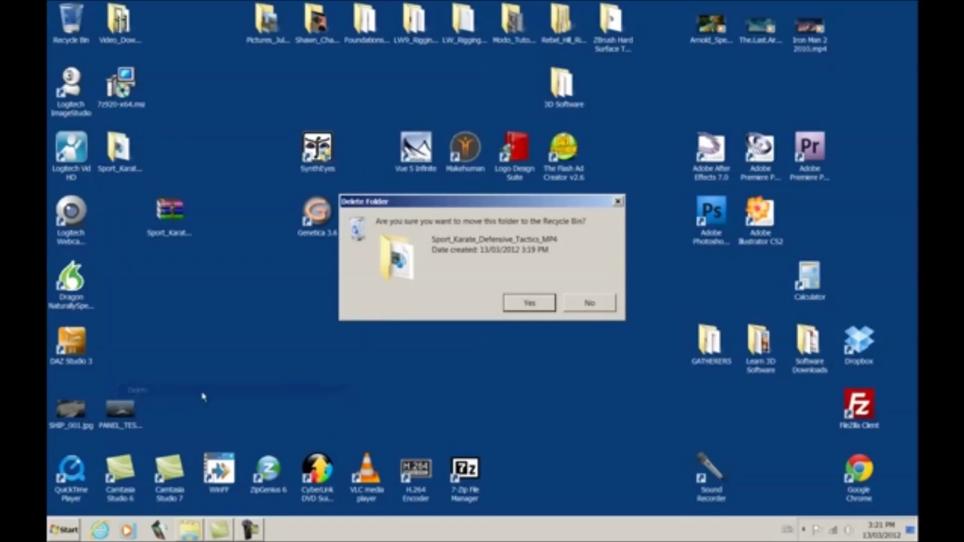
click(524, 303)
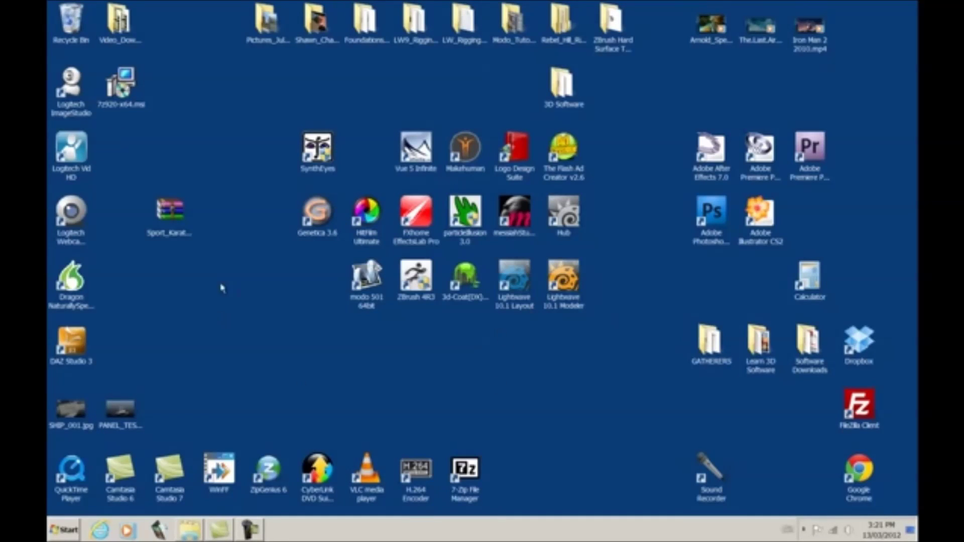
- Run 7-Zip's Extract Here on the rar so the mp4 lands directly on the desktop
right_click(171, 210)
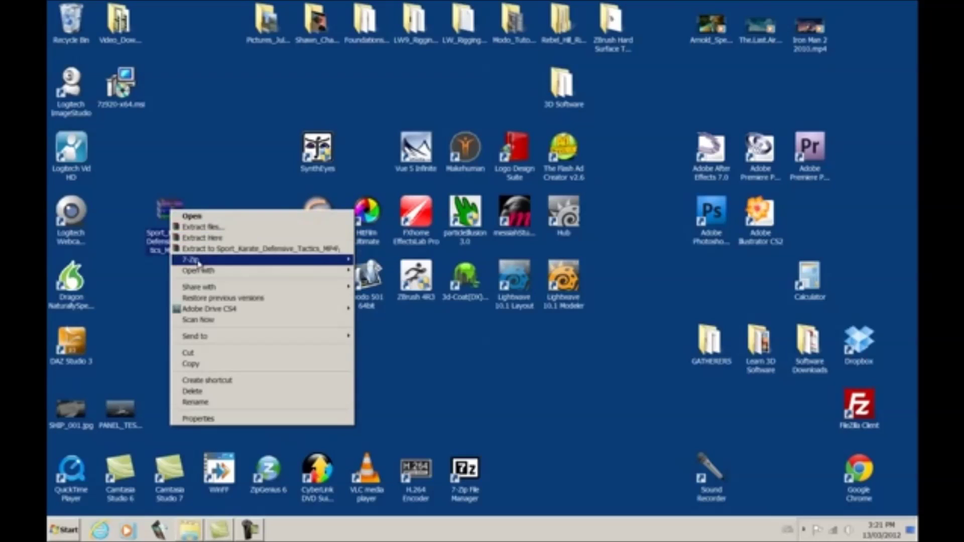
mouse_move(197, 263)
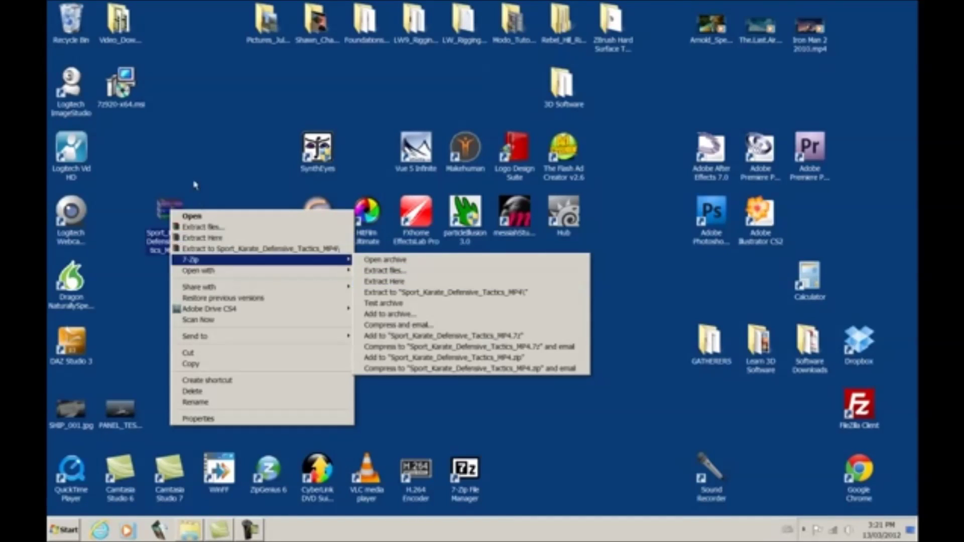
click(386, 281)
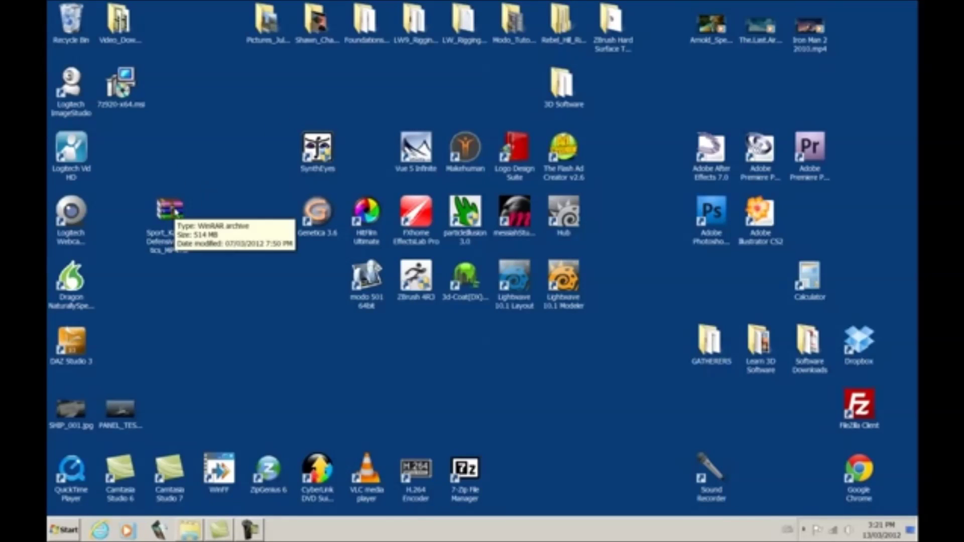
right_click(175, 211)
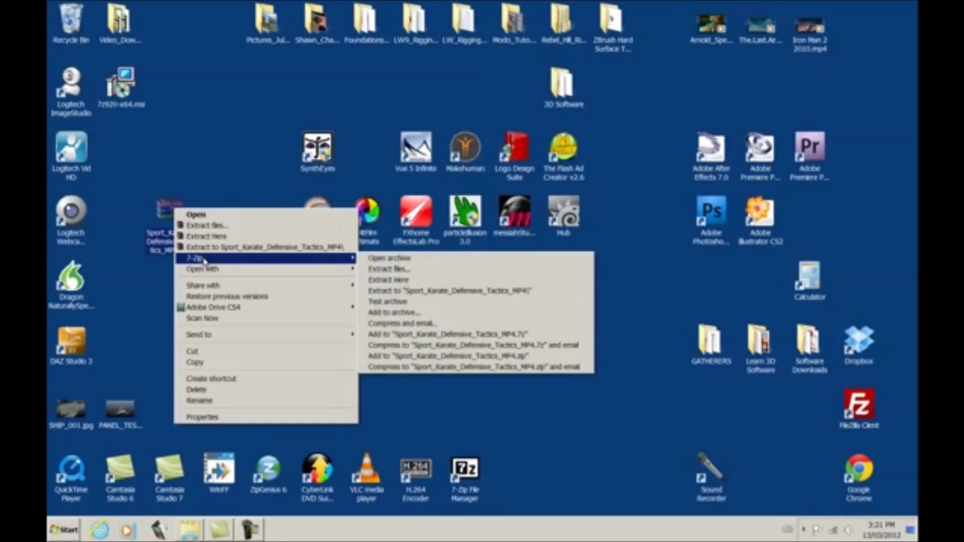
click(397, 280)
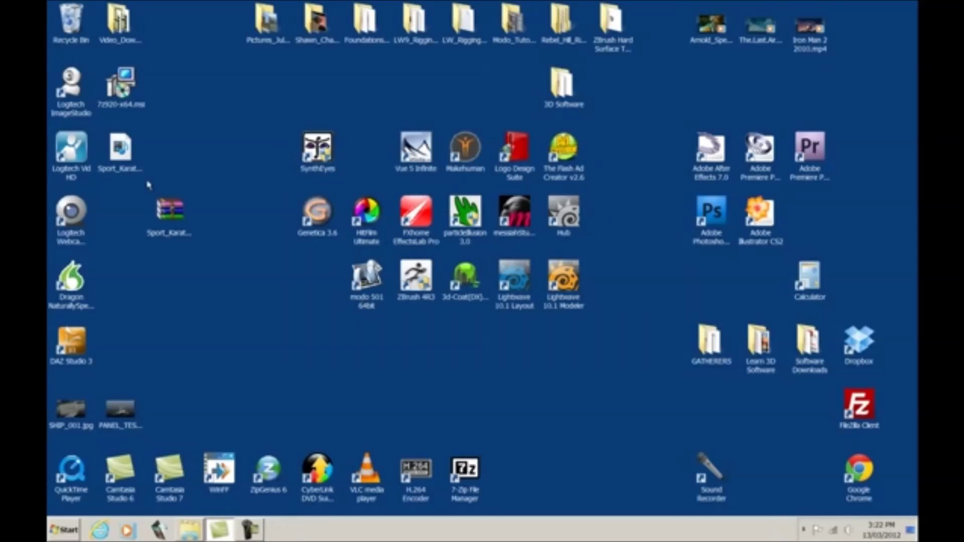
- Play the desktop karate MP4 and skip ahead to about 17:20, then 33:19
click(121, 150)
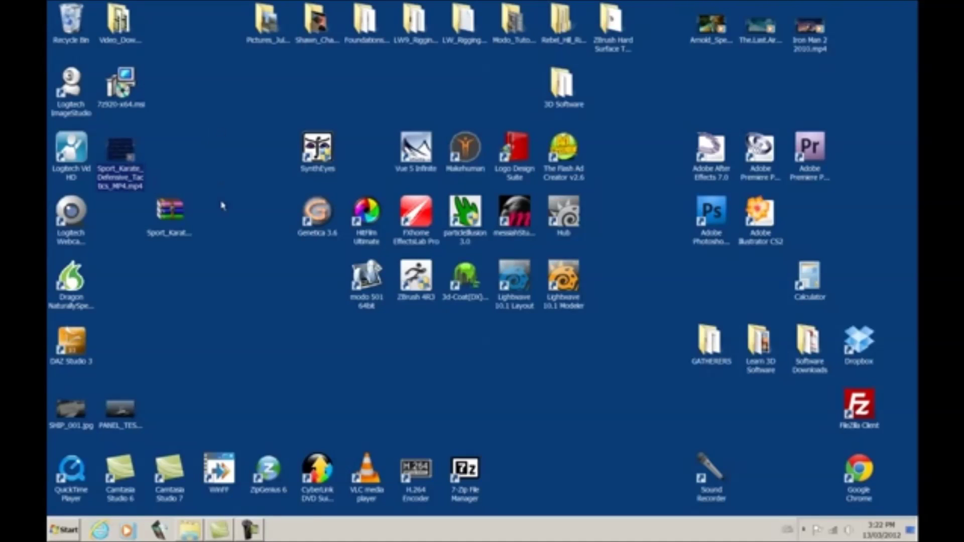
mouse_move(126, 159)
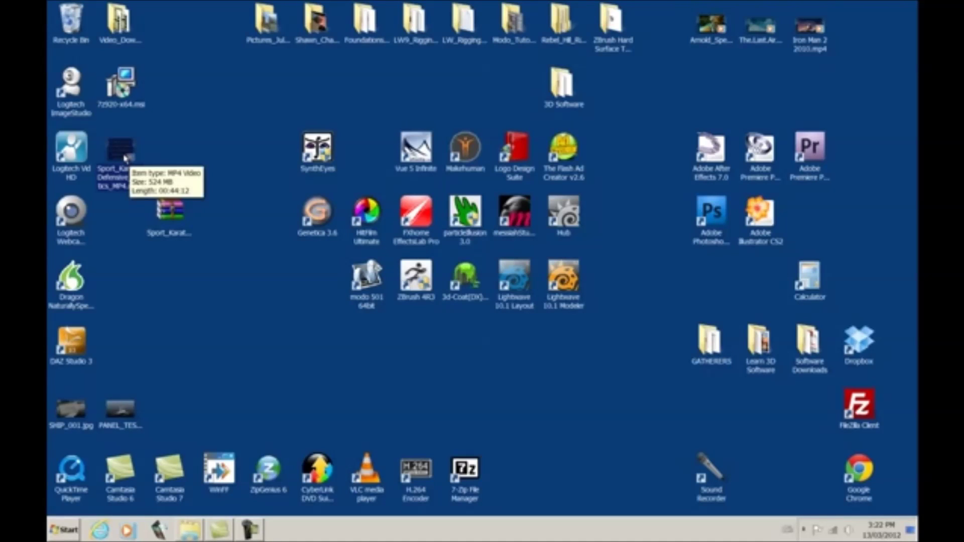
double_click(126, 159)
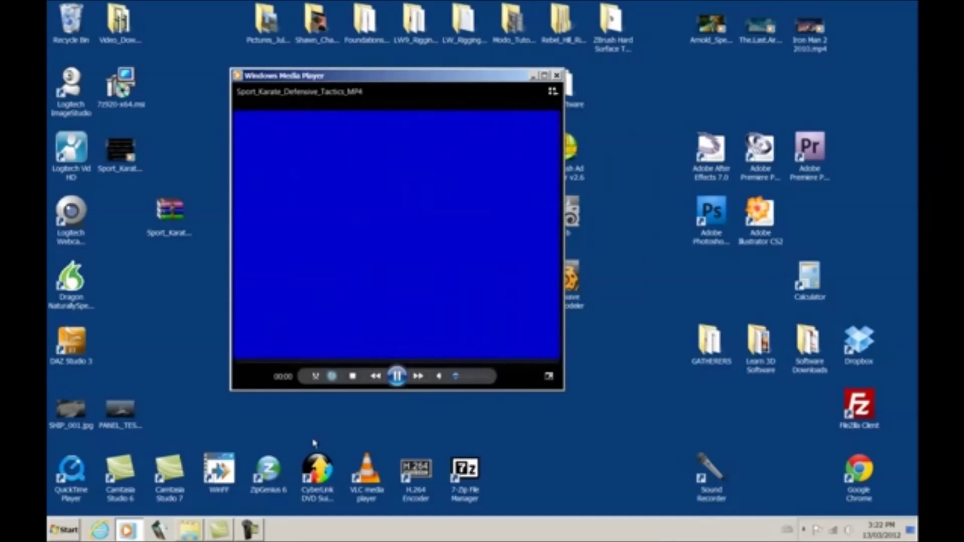
click(363, 361)
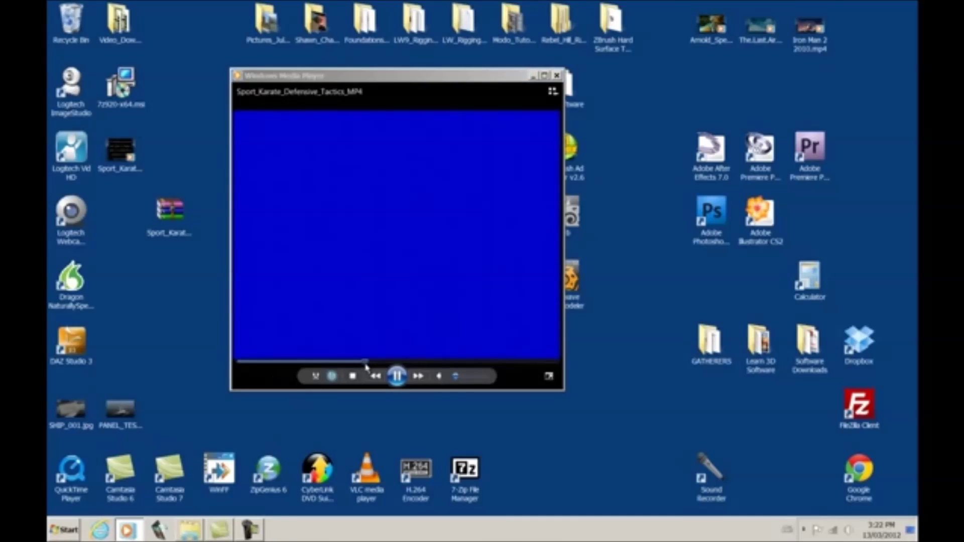
click(478, 361)
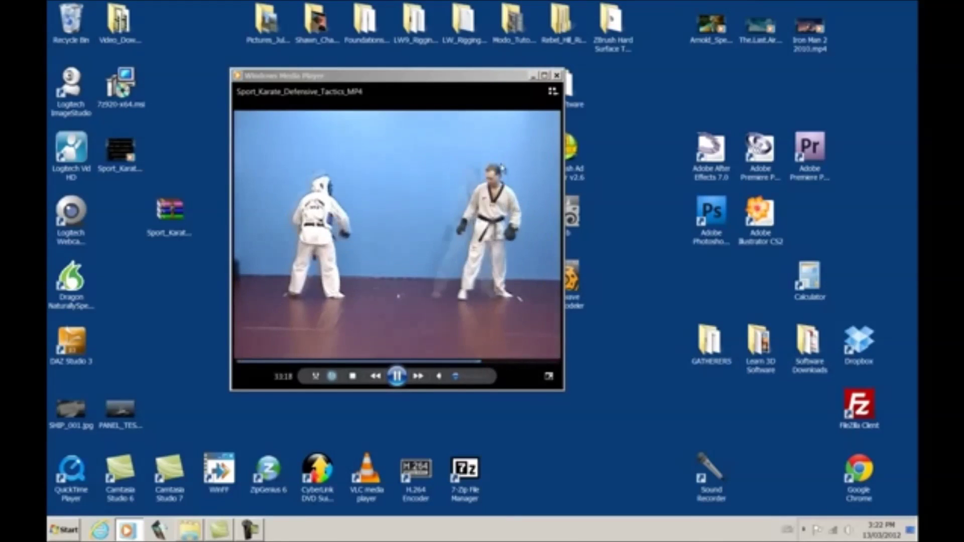
- Close the player and delete the desktop karate MP4 to the Recycle Bin, then select the rar archive
click(556, 75)
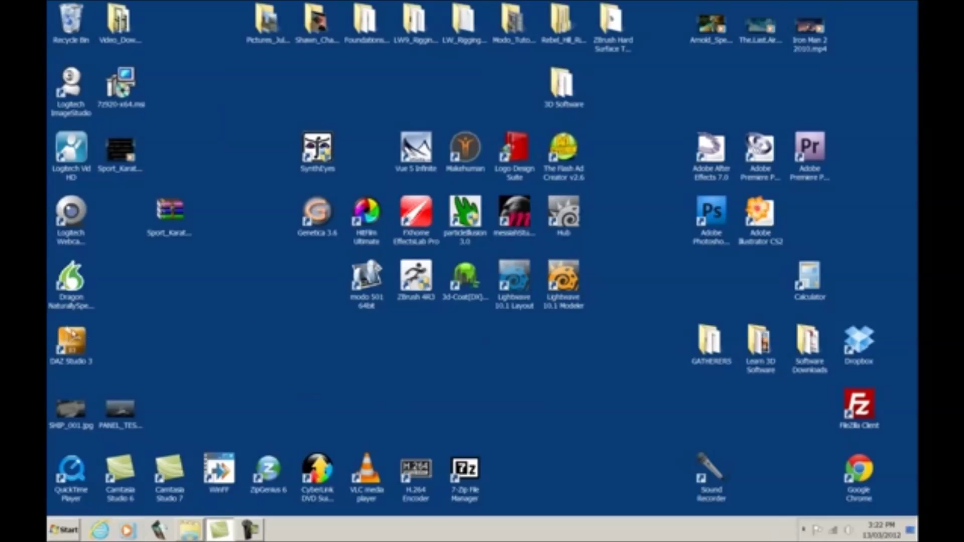
click(127, 166)
right_click(125, 160)
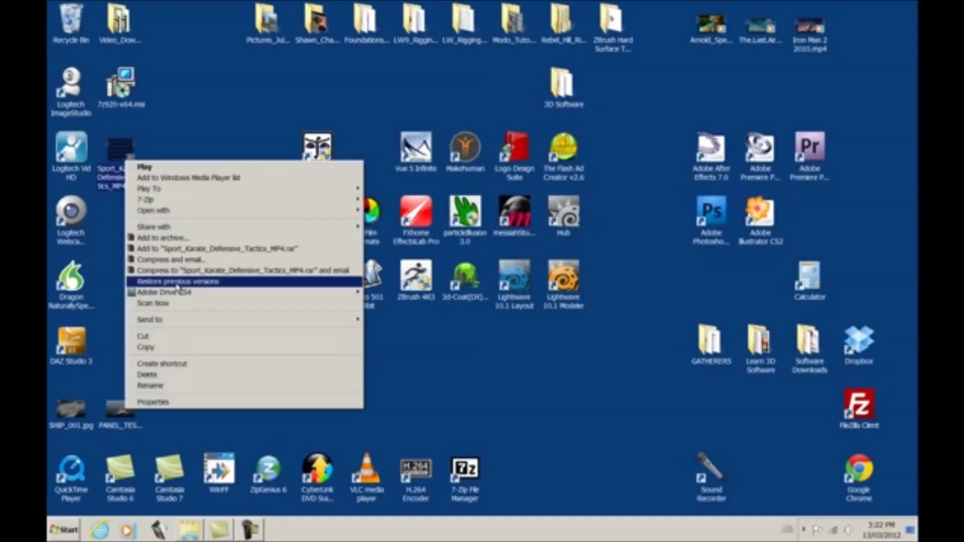
click(149, 375)
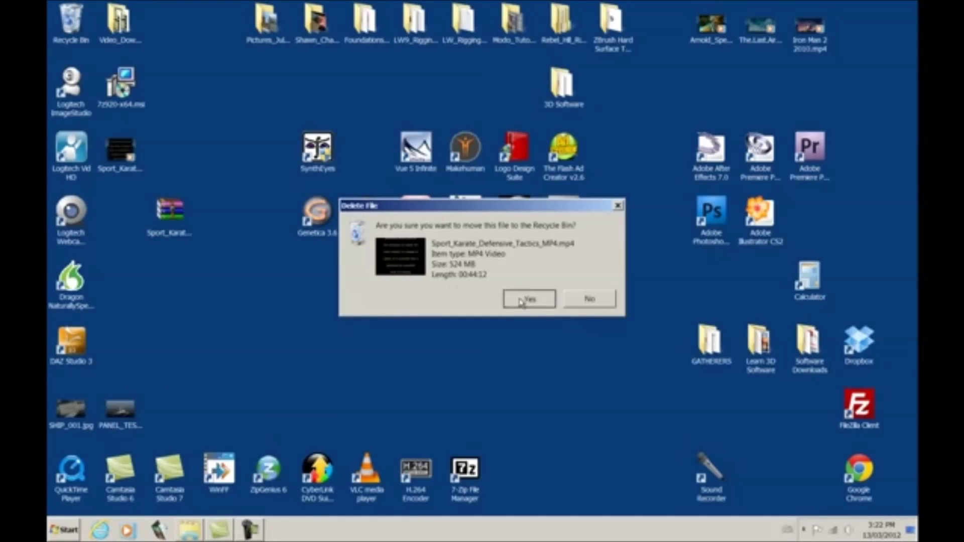
click(525, 300)
click(168, 228)
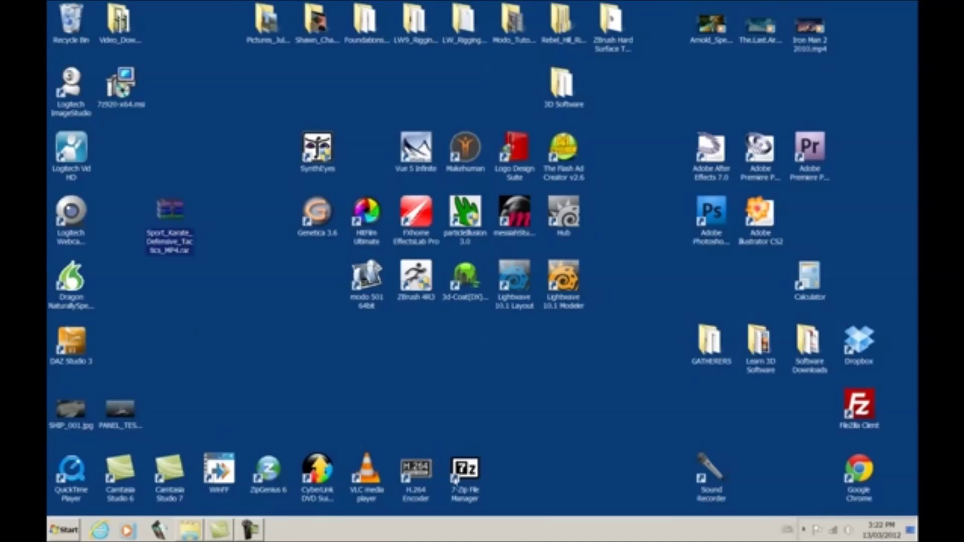
click(469, 472)
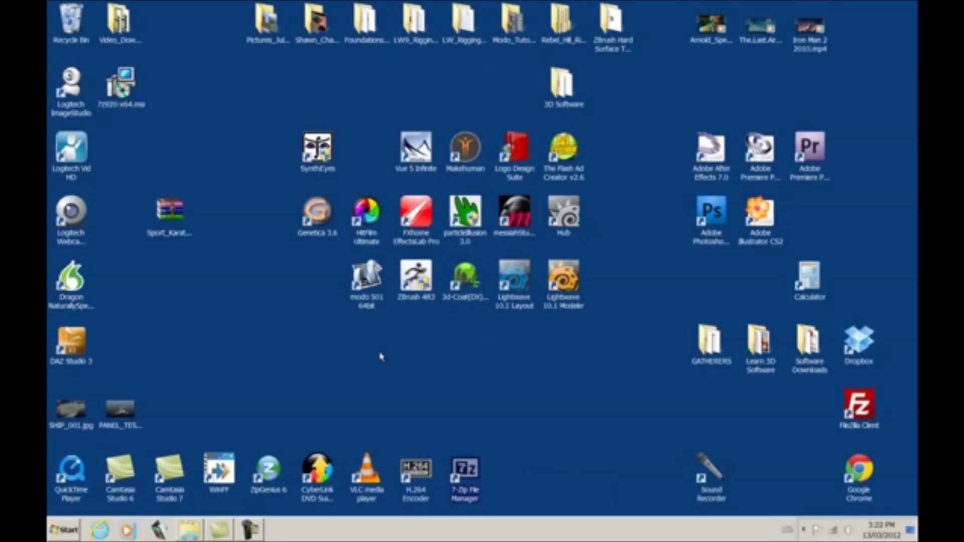
- Launch 7-Zip File Manager and select Sport_Karate_Defensive_Tactics_MP4.rar (539 461 837 bytes) in the Desktop listing
double_click(477, 476)
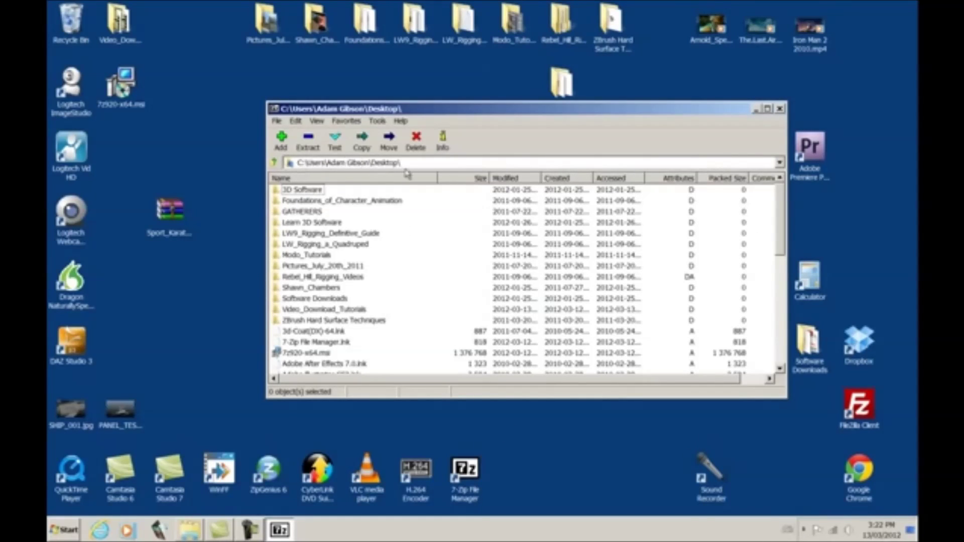
drag(781, 208, 779, 321)
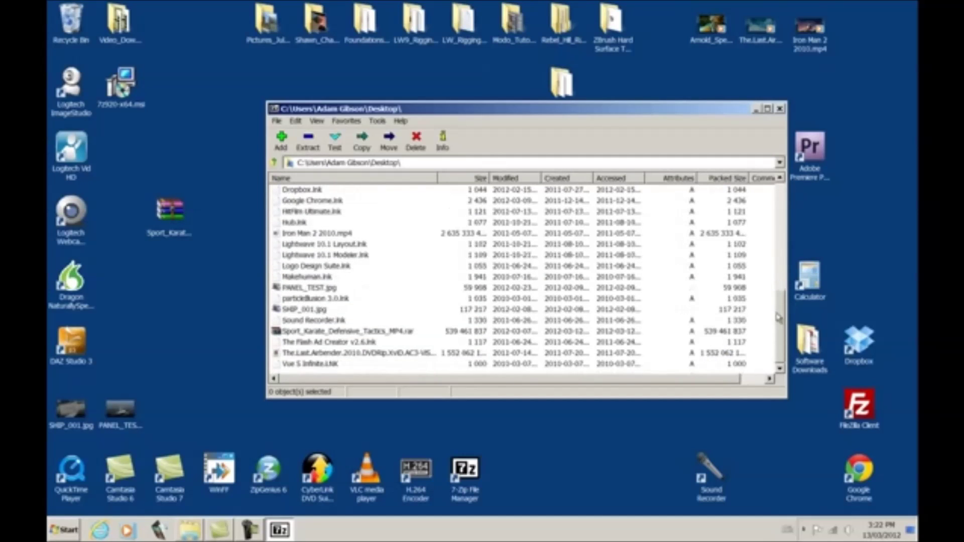
click(309, 333)
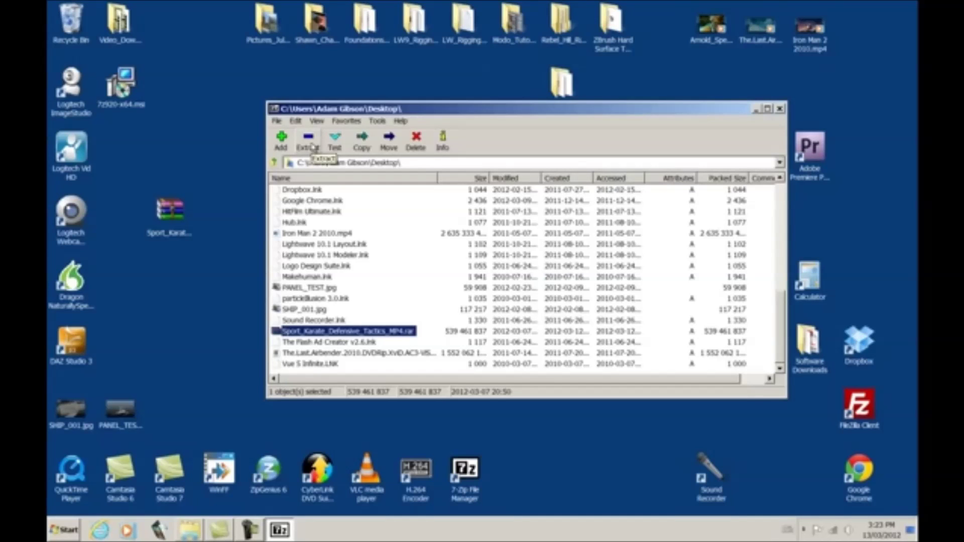
- Extract the selected rar with 7-Zip's Extract command, accepting the suggested Desktop folder path
click(309, 142)
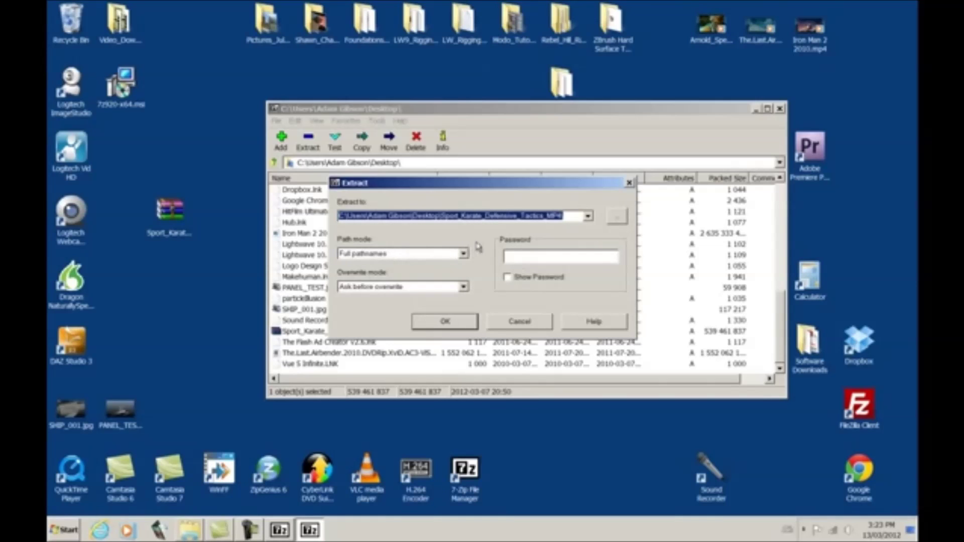
click(445, 322)
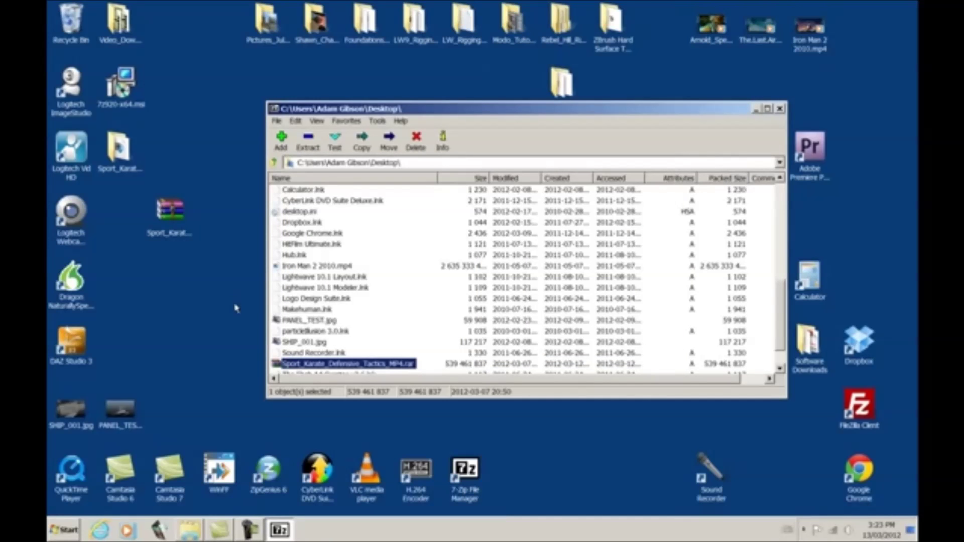
- Play the extracted karate MP4 from its desktop folder, pause at 23:34, and close Media Player
click(234, 162)
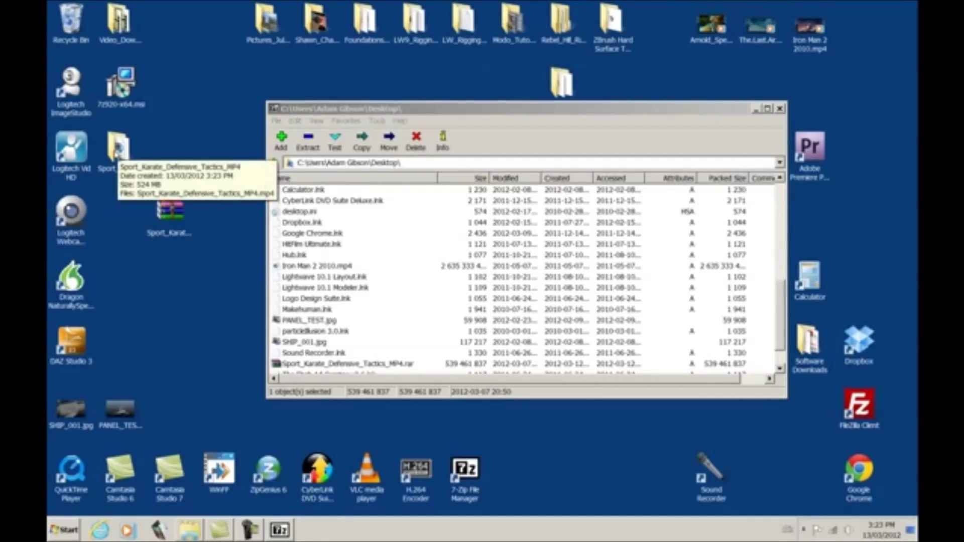
double_click(118, 148)
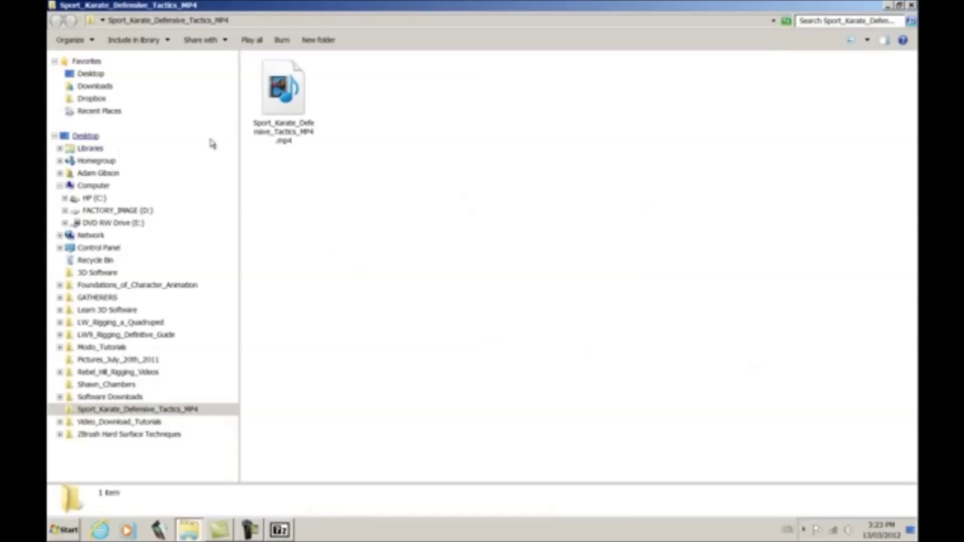
double_click(287, 99)
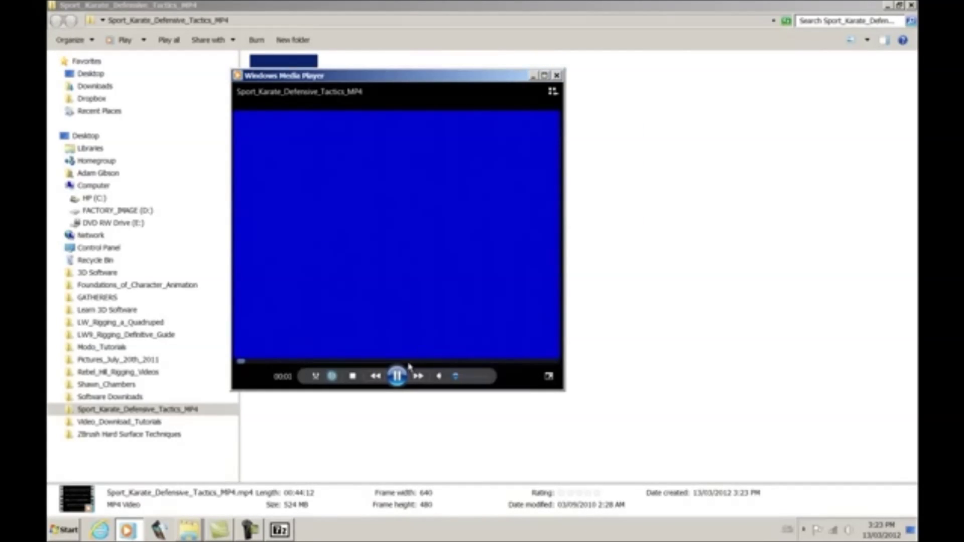
click(409, 361)
click(397, 376)
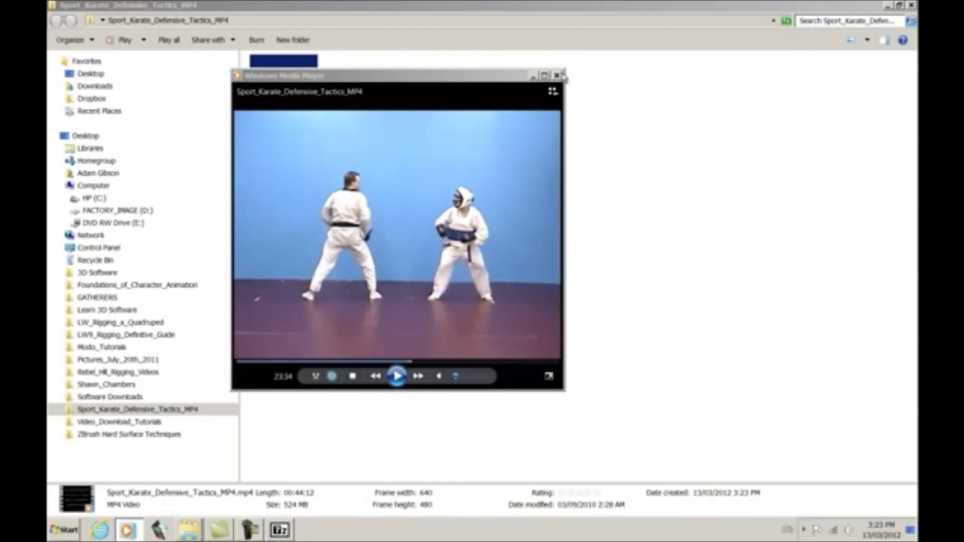
click(556, 76)
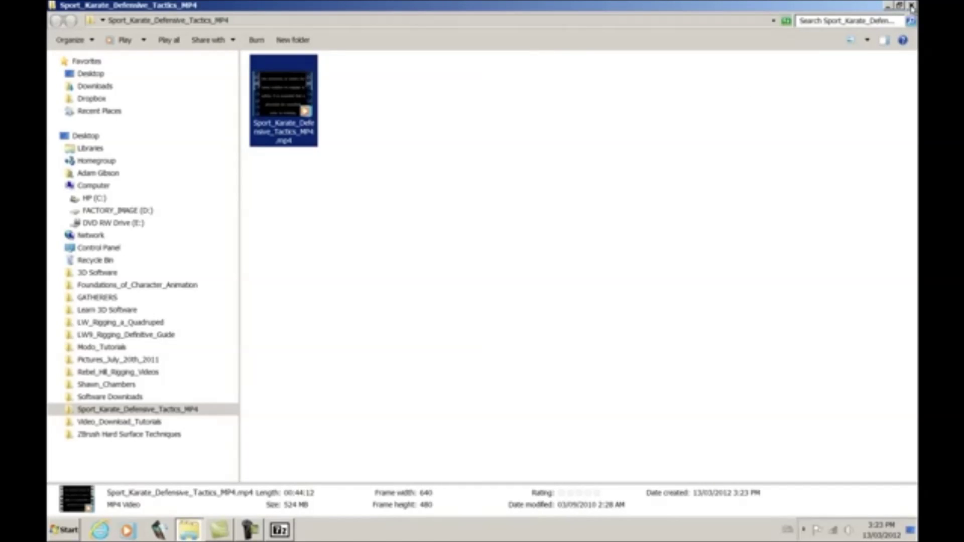
click(394, 198)
right_click(289, 100)
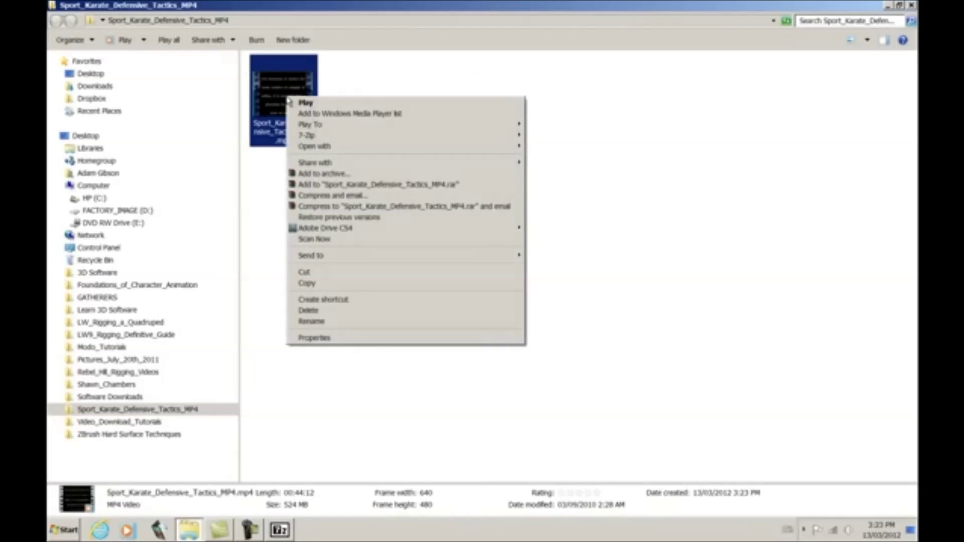
mouse_move(317, 147)
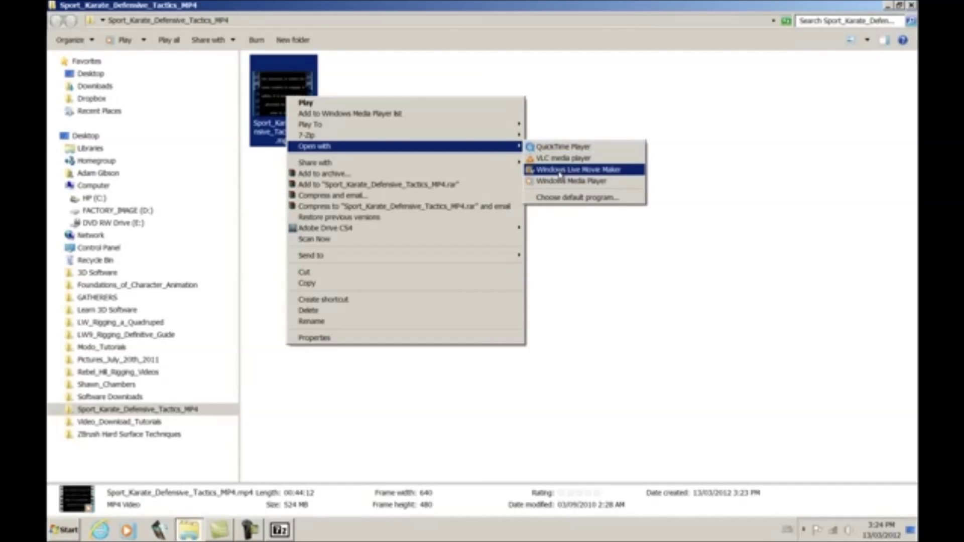
click(573, 105)
click(281, 99)
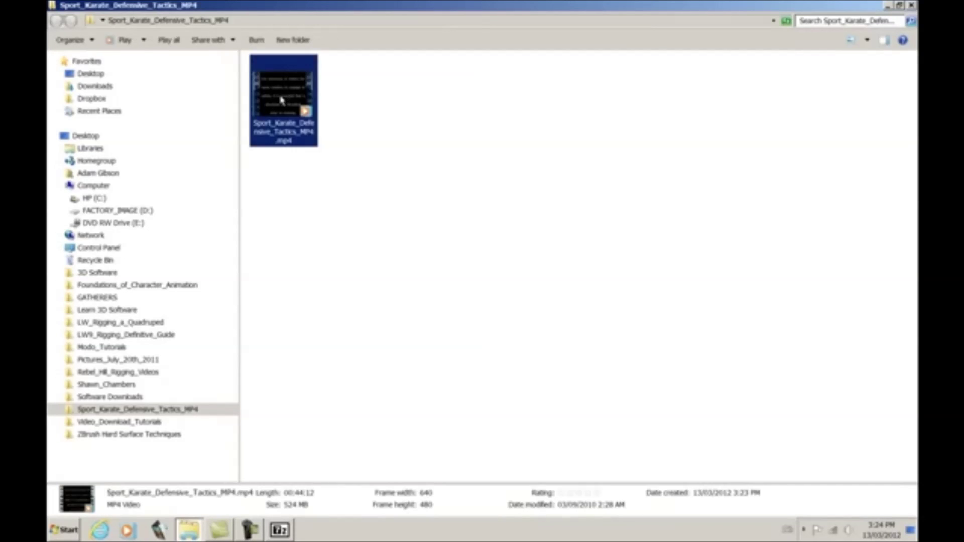
double_click(281, 99)
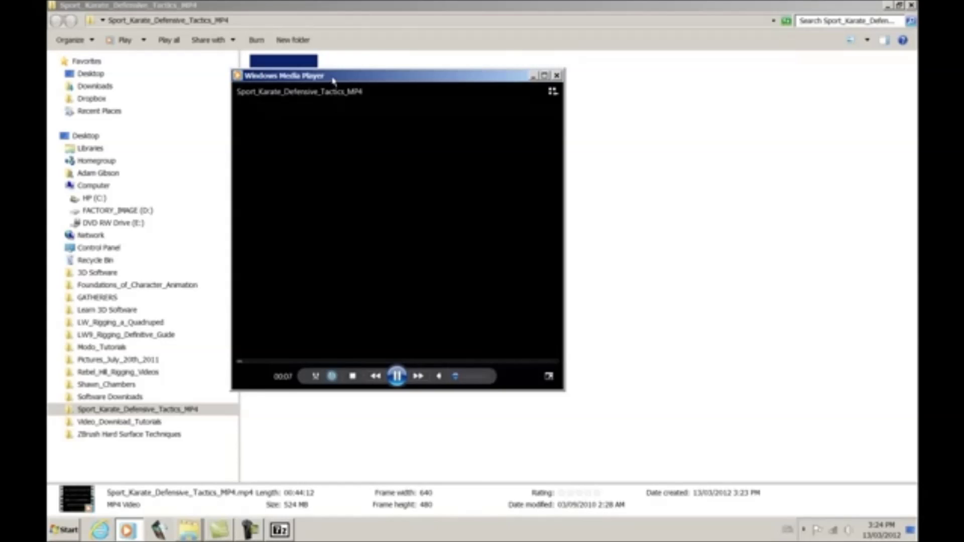
- Skip the karate MP4 to about eleven minutes, then close Media Player and the folder window
click(323, 360)
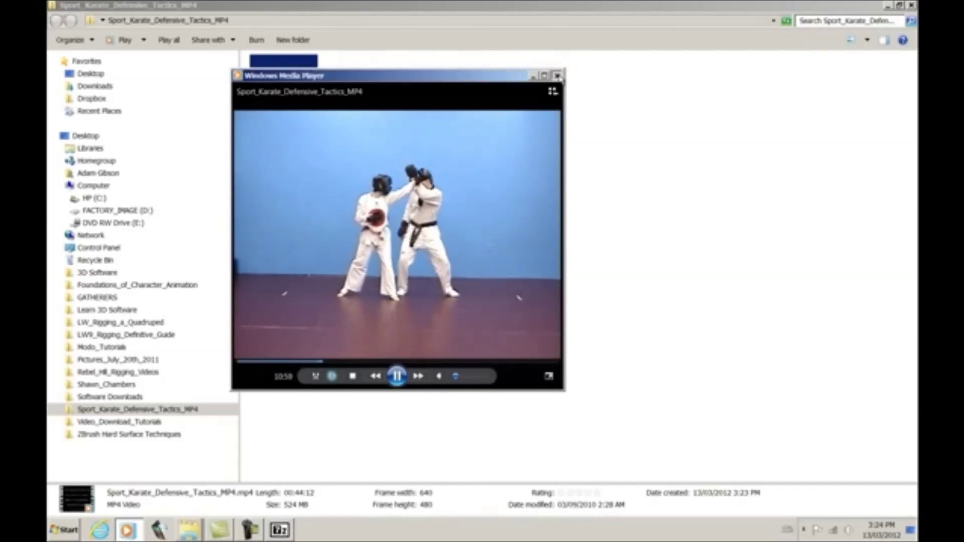
click(556, 74)
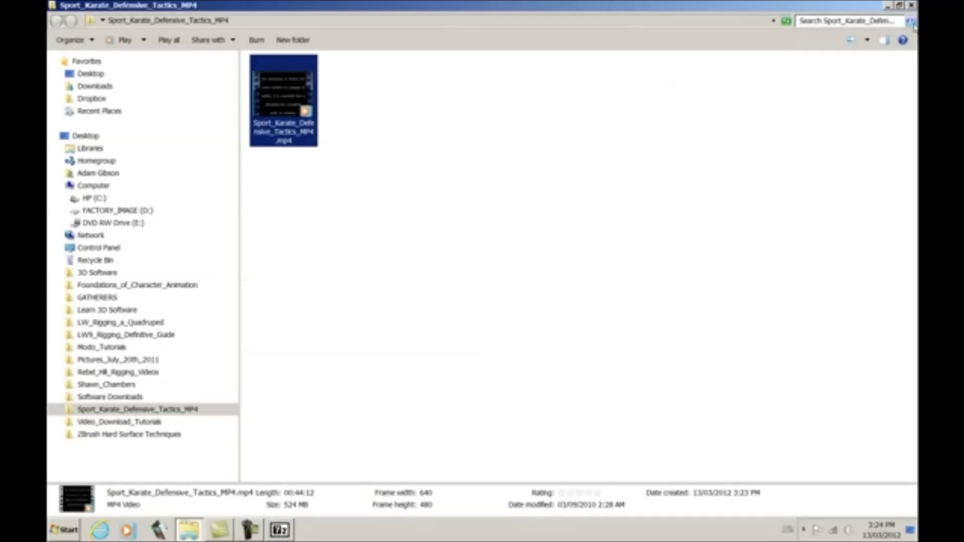
click(911, 6)
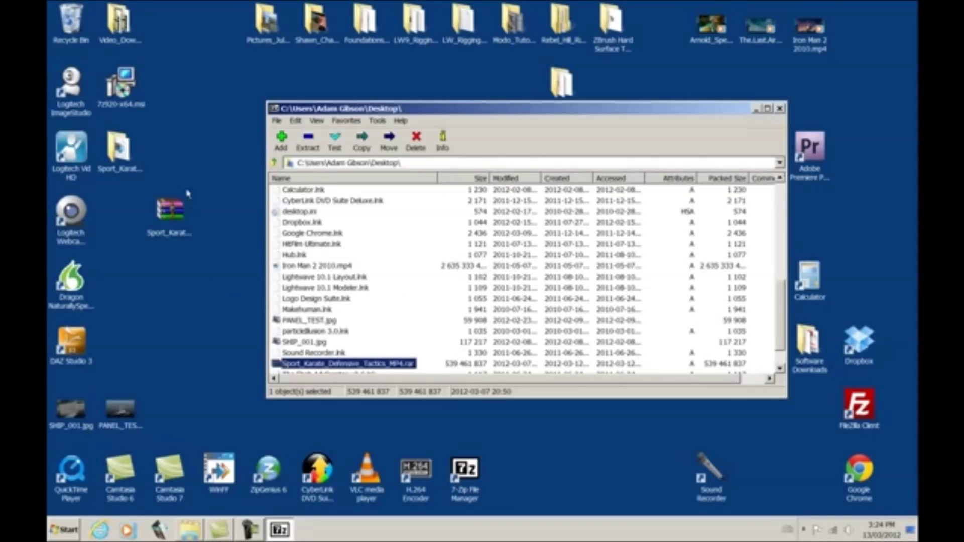
- Close 7-Zip File Manager and glance at the desktop RAR archive's 7-Zip context menu
click(780, 109)
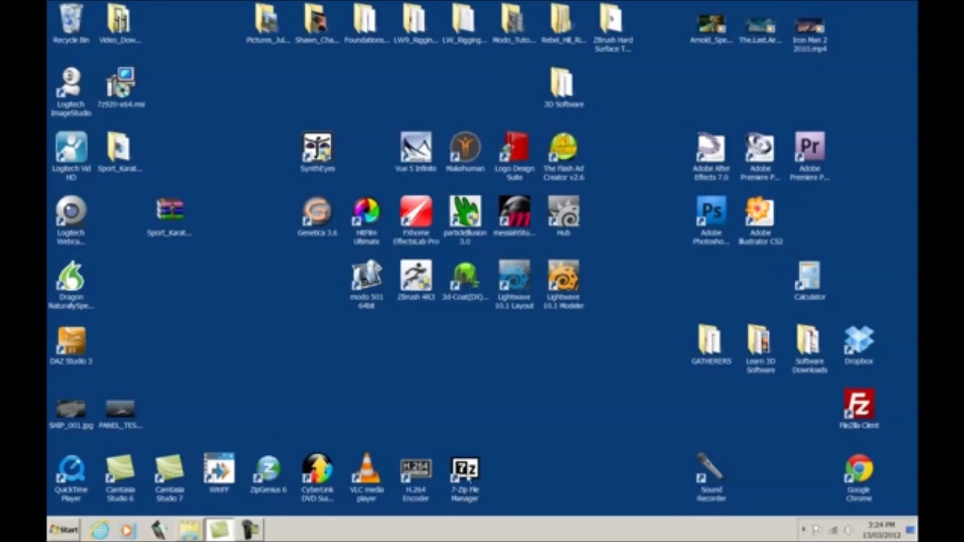
right_click(176, 219)
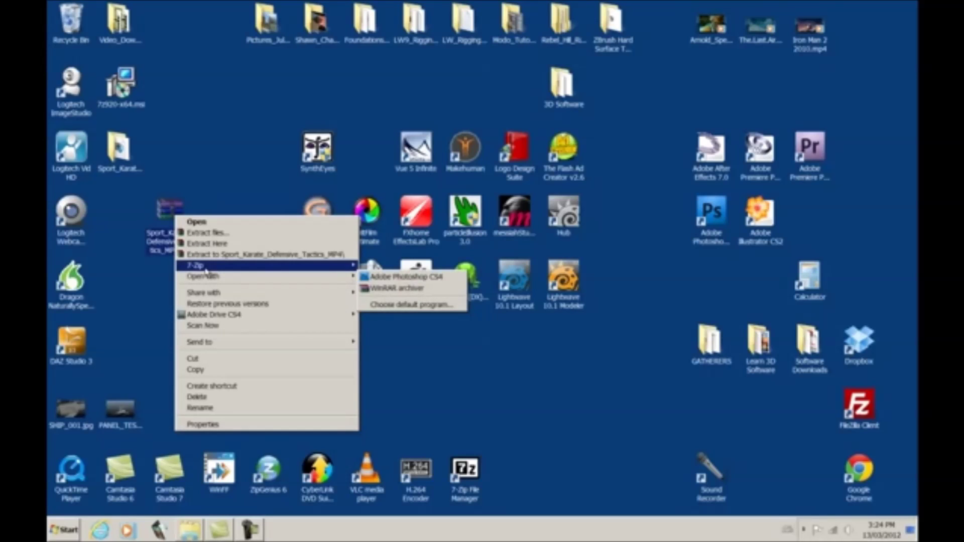
click(239, 190)
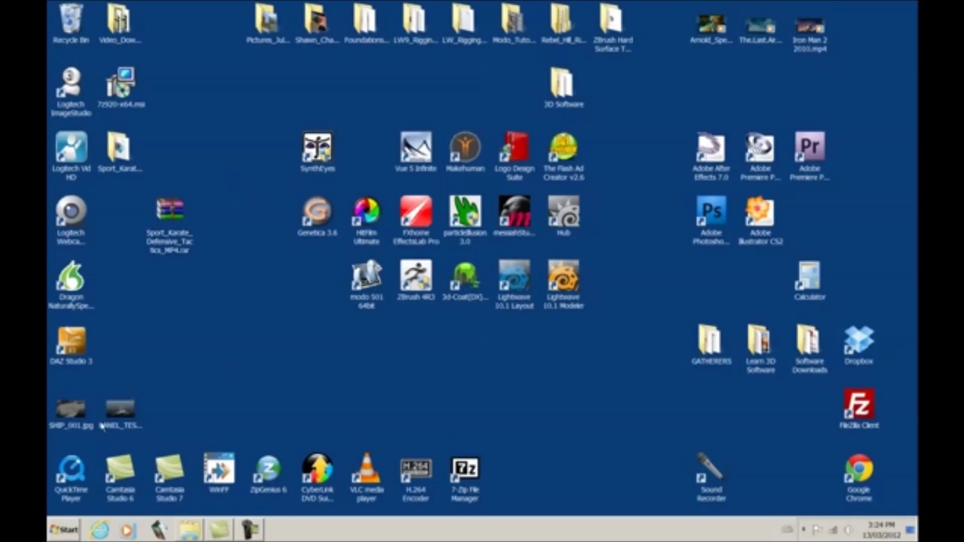
- Launch 7-Zip File Manager from the 7-Zip group under Start > All Programs
click(70, 530)
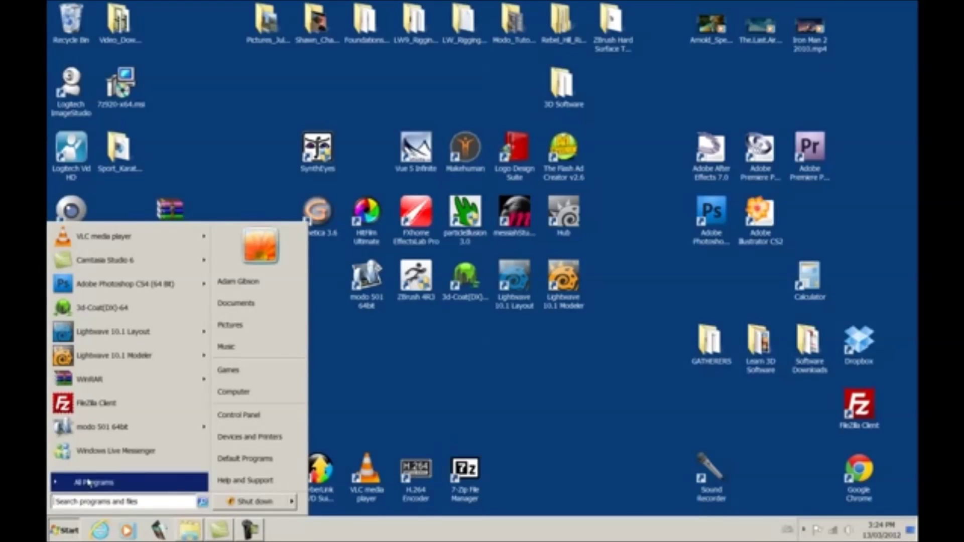
click(108, 484)
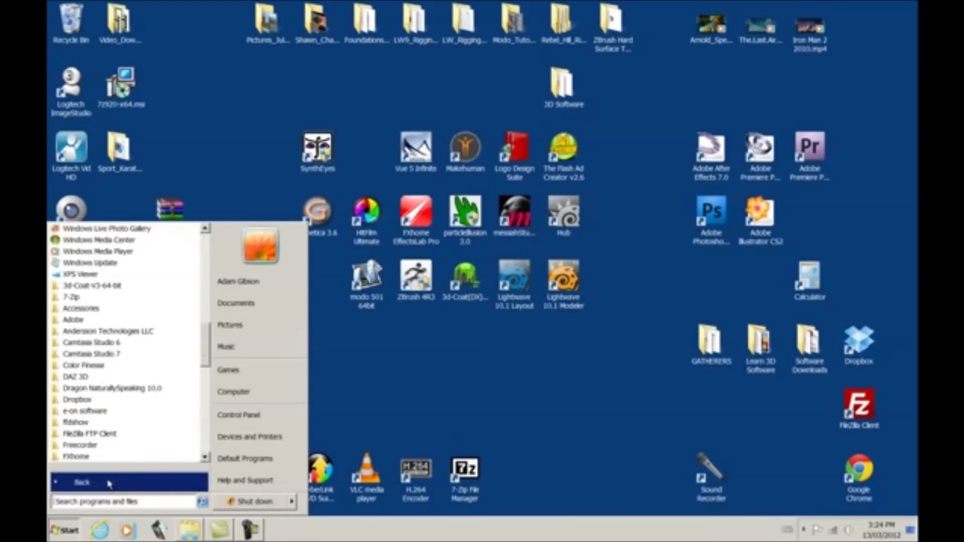
scroll(208, 341, up, 2)
drag(208, 341, 205, 354)
click(380, 352)
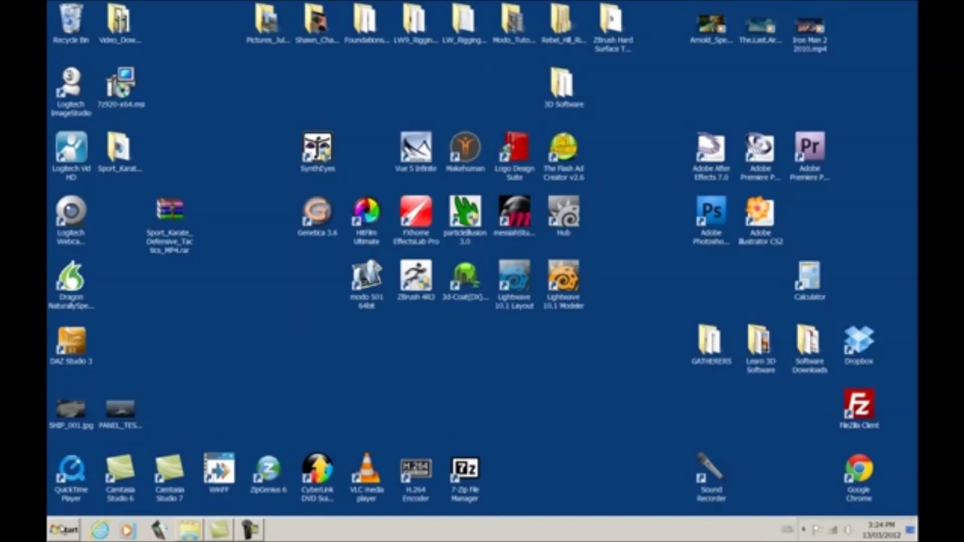
click(63, 529)
click(101, 483)
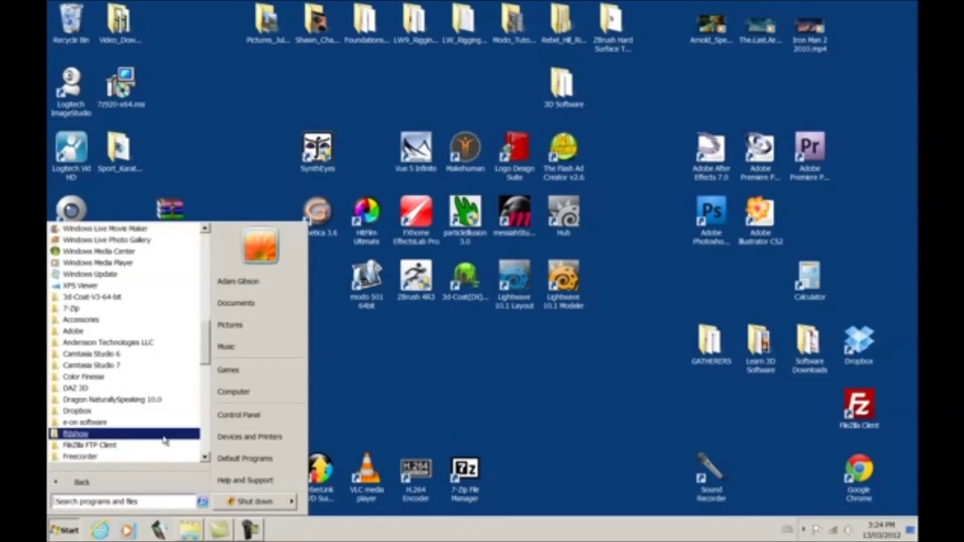
scroll(206, 355, down, 2)
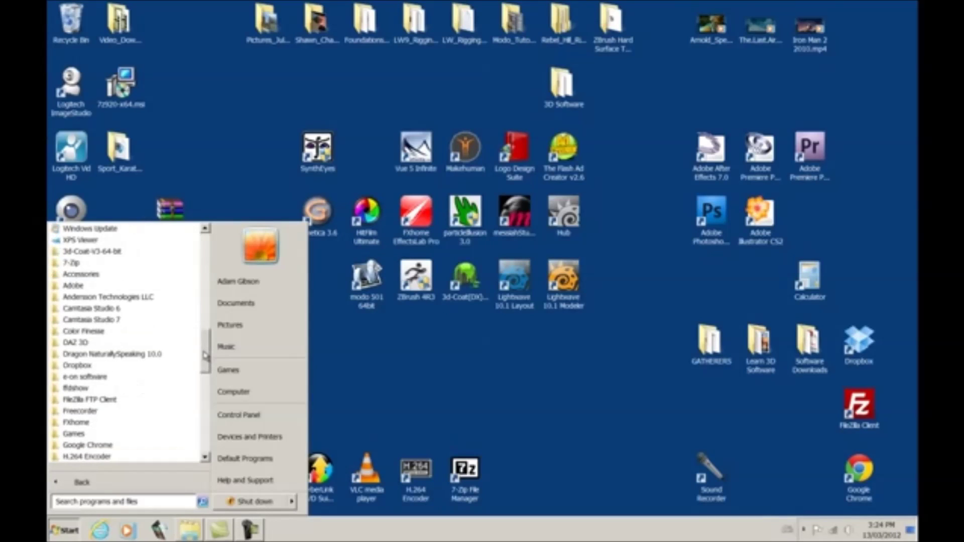
click(71, 263)
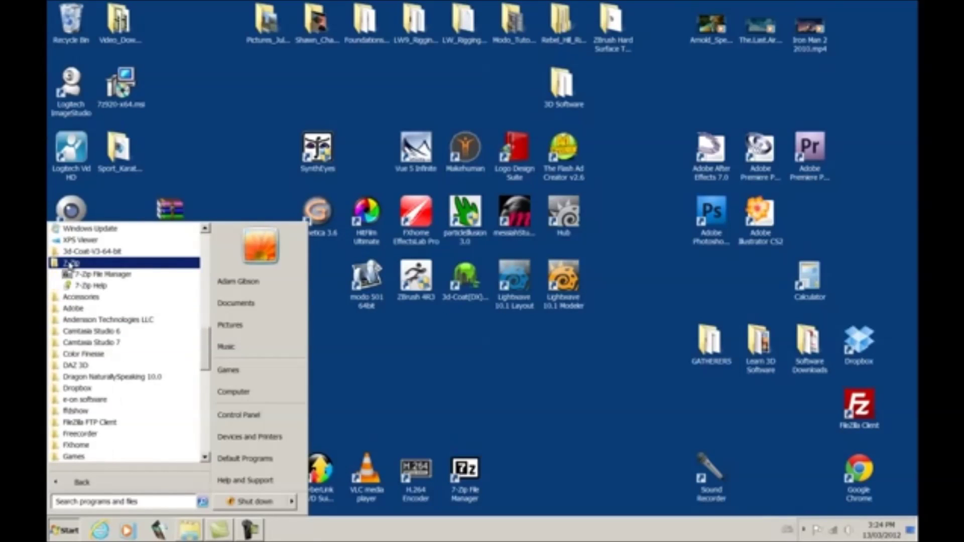
click(101, 276)
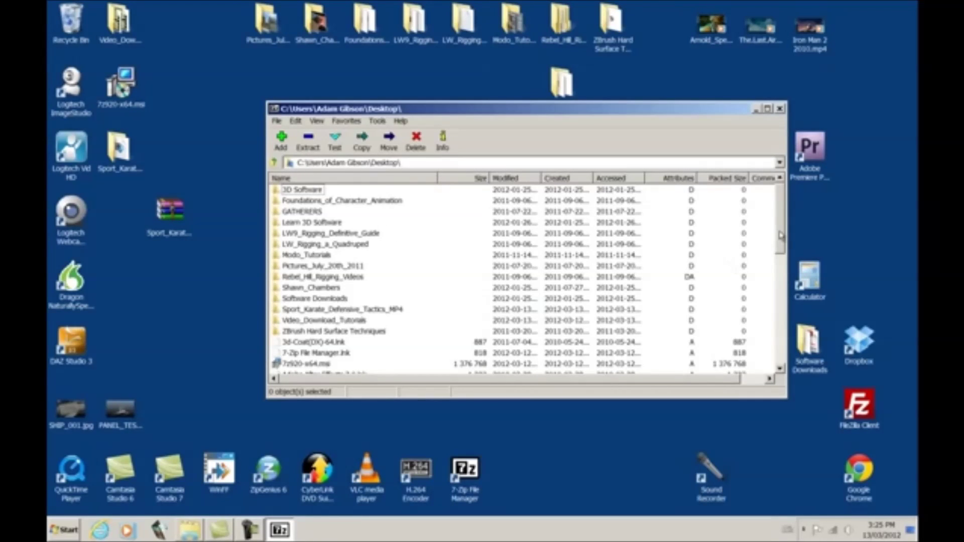
- Extract Sport_Karate_Defensive_Tactics_MP4.rar again to its default destination, triggering the file-replace prompt
drag(780, 237, 771, 351)
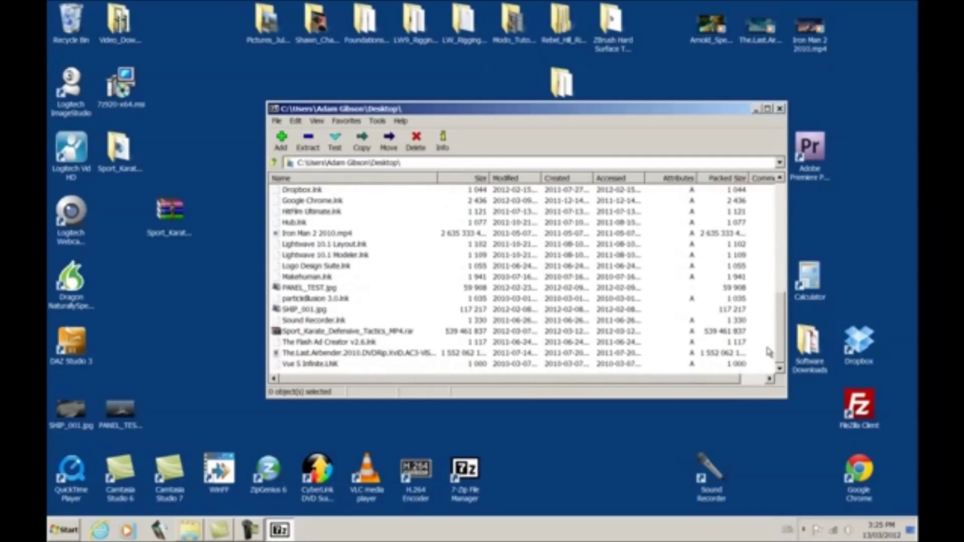
click(327, 332)
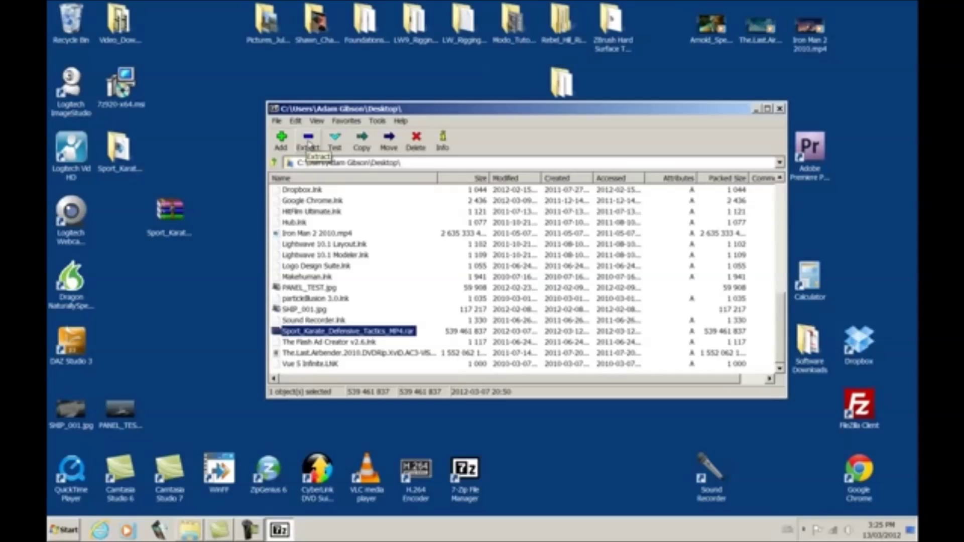
click(308, 143)
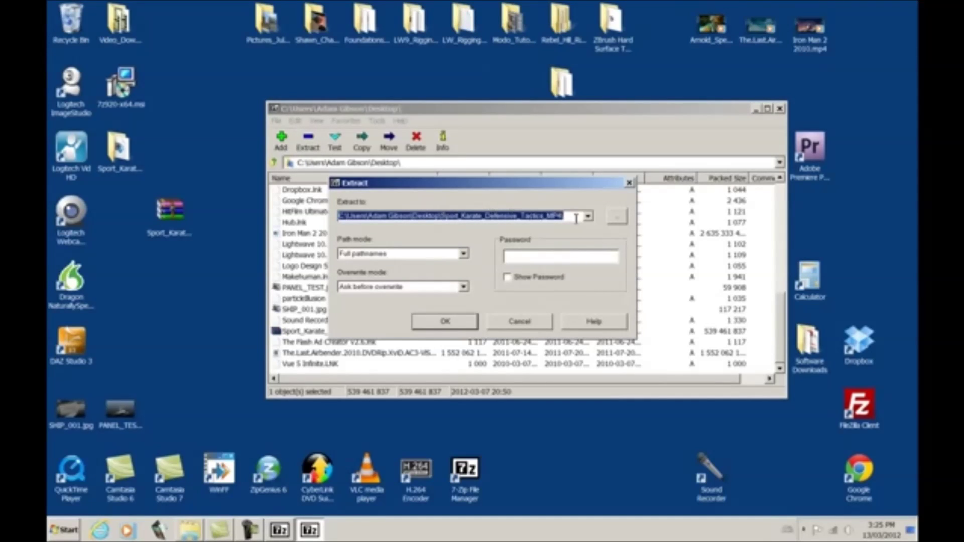
click(617, 216)
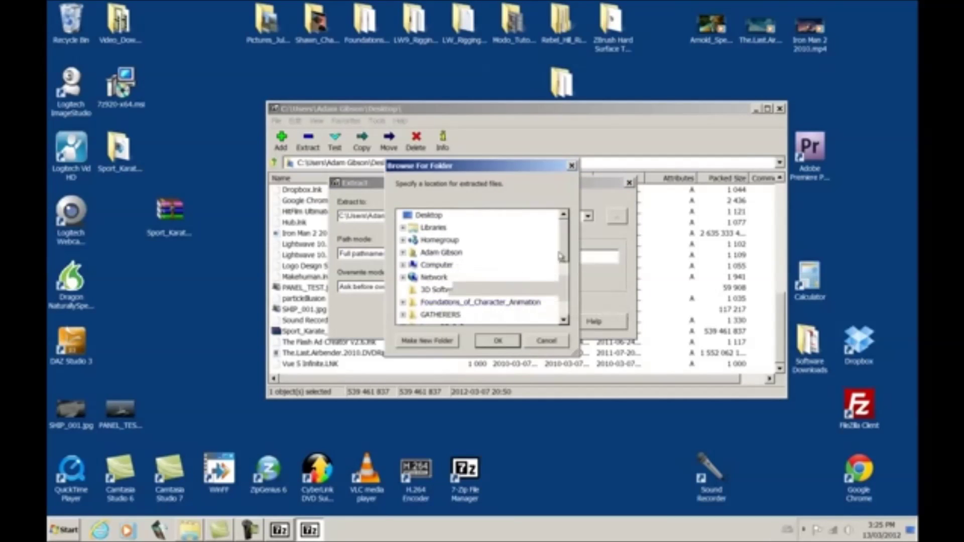
click(544, 341)
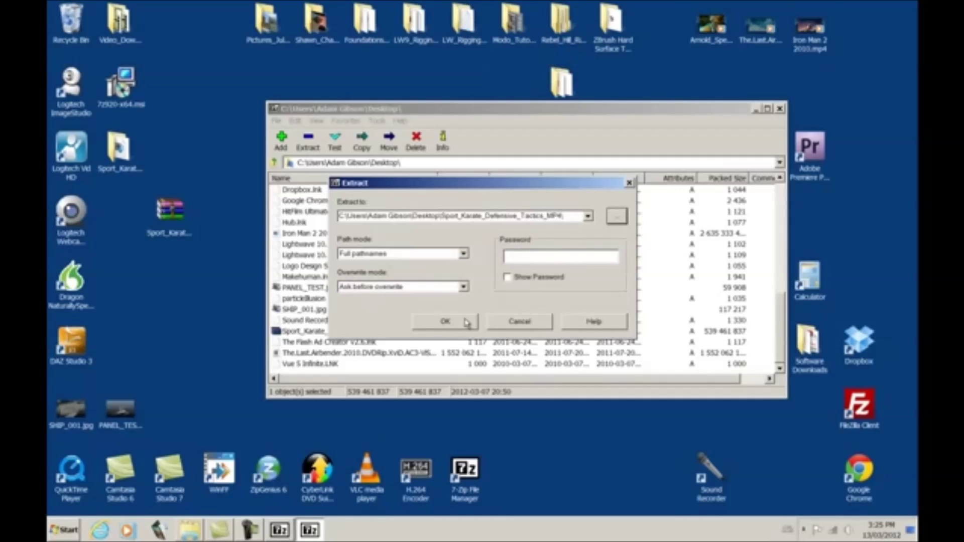
click(466, 323)
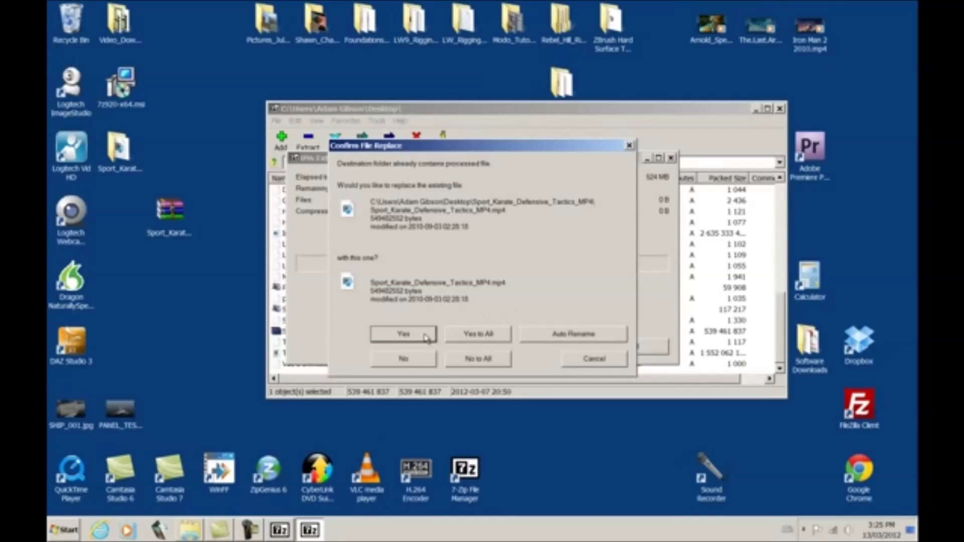
- Cancel the overwrite and delete the existing Sport_Karate_Defensive_Tactics_MP4 desktop folder to the Recycle Bin
click(594, 358)
click(115, 151)
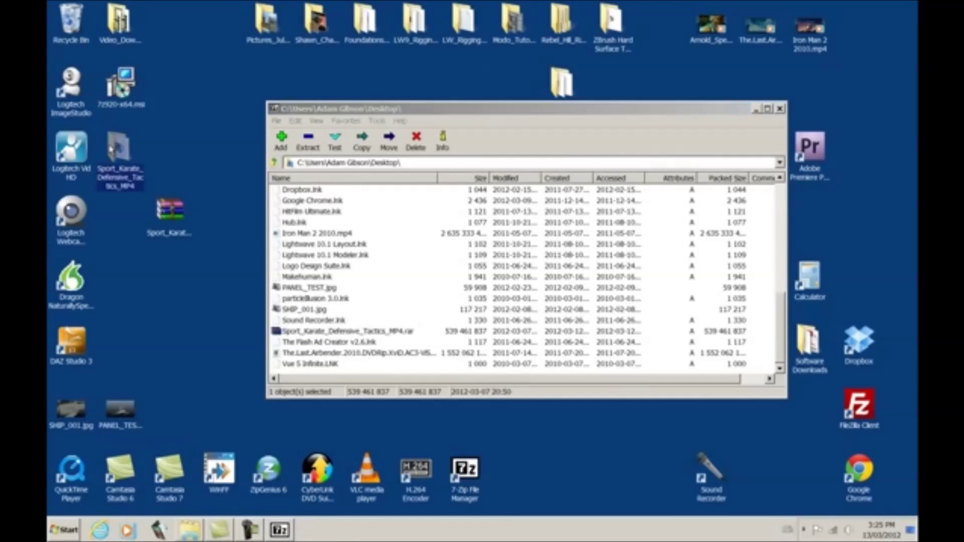
right_click(114, 147)
click(135, 394)
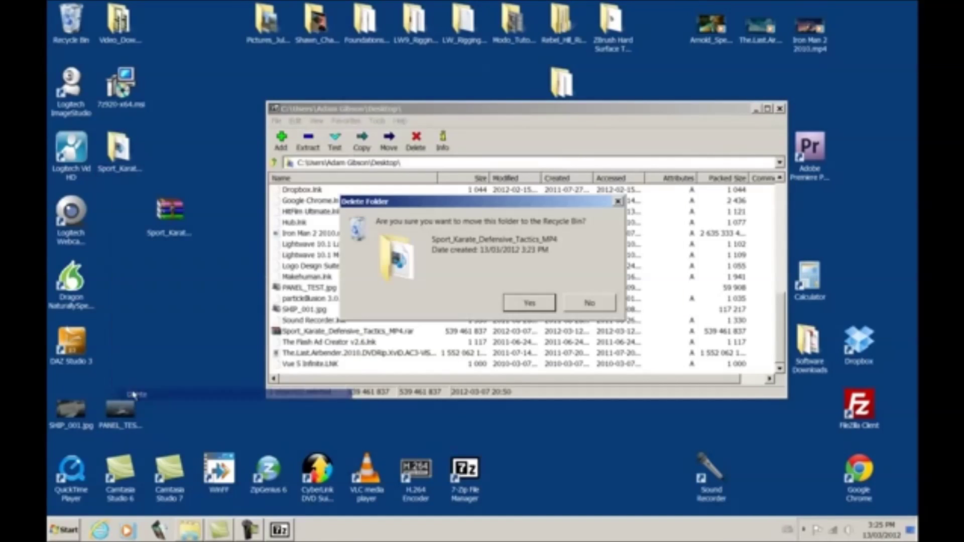
click(521, 304)
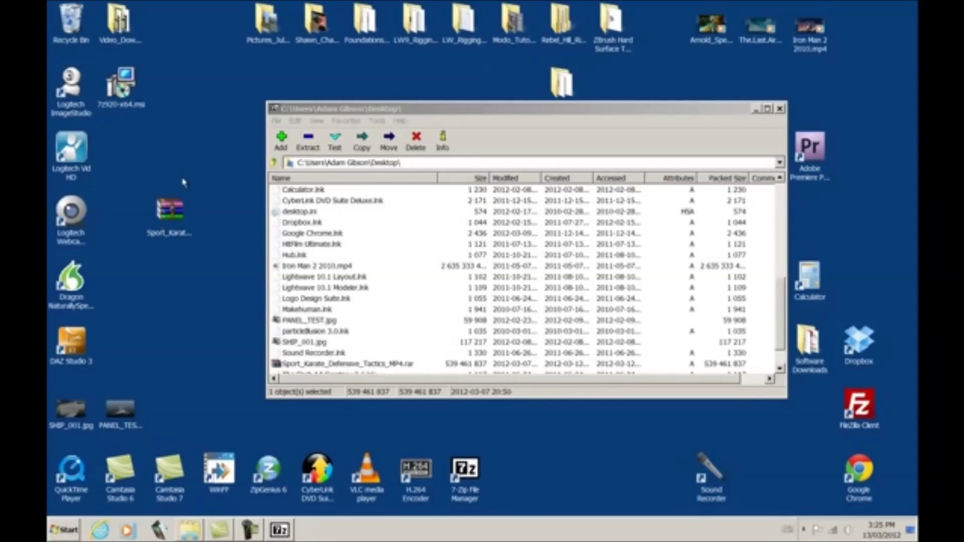
- Extract Sport_Karate_Defensive_Tactics_MP4.rar afresh into its default desktop folder
click(344, 367)
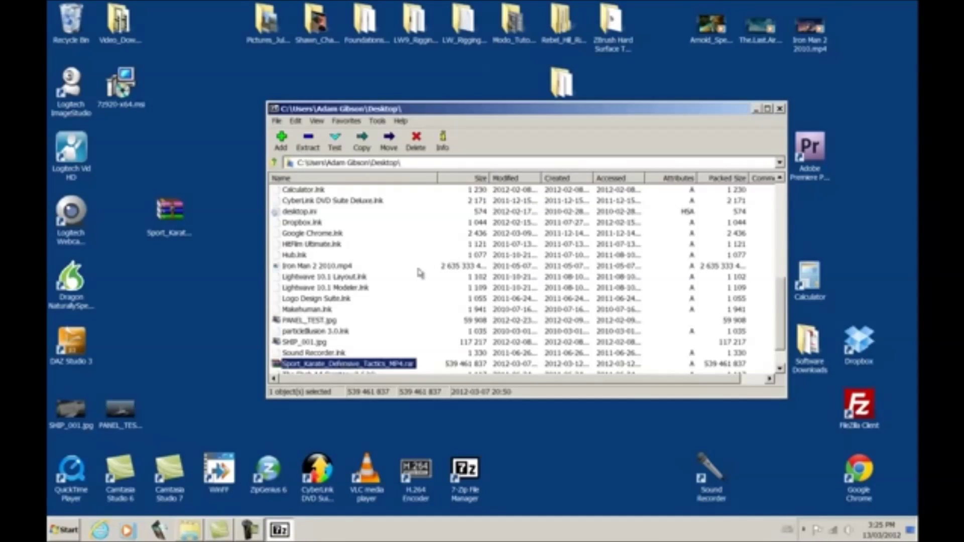
click(308, 140)
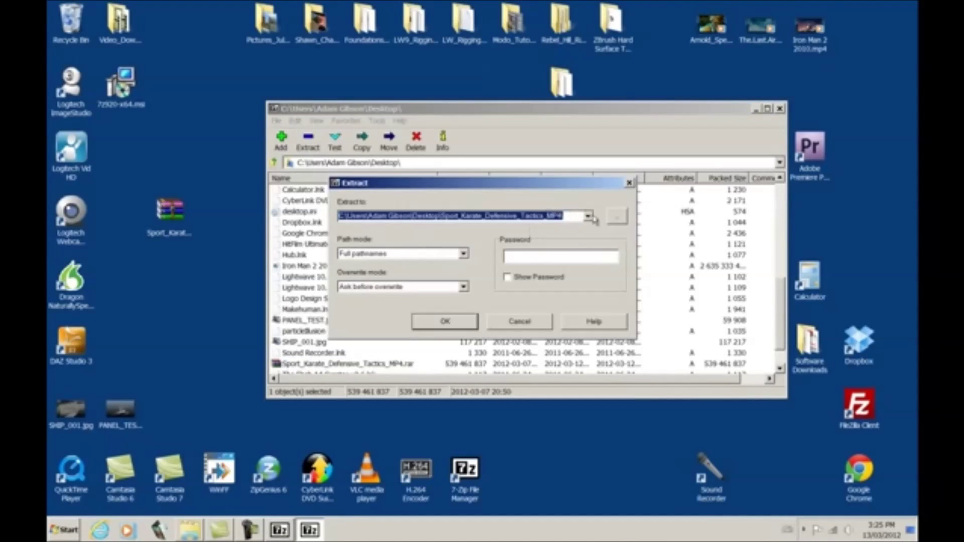
click(618, 219)
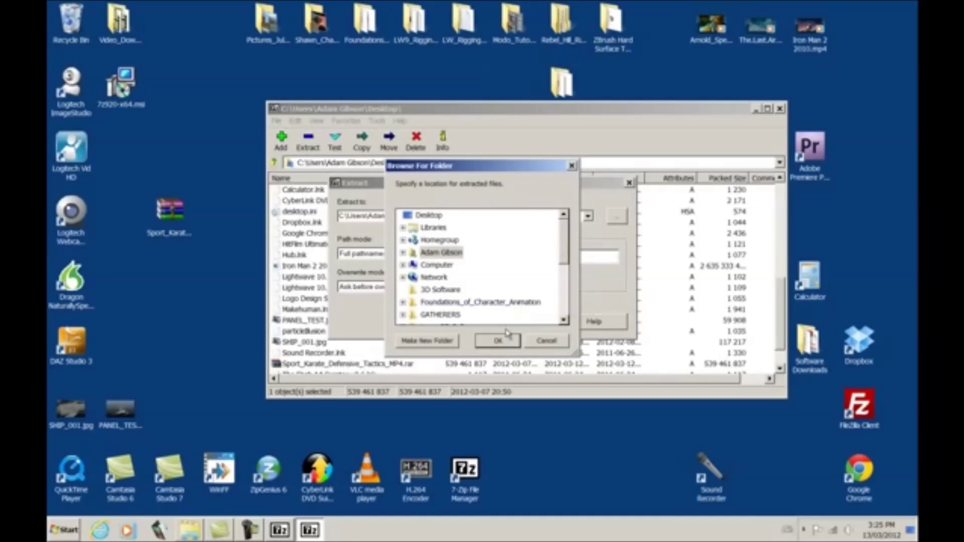
click(545, 341)
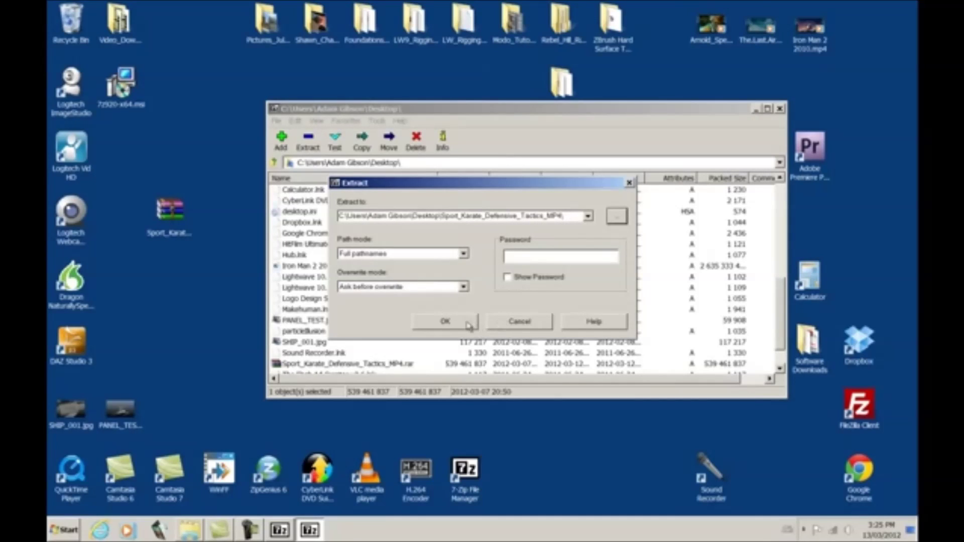
click(444, 321)
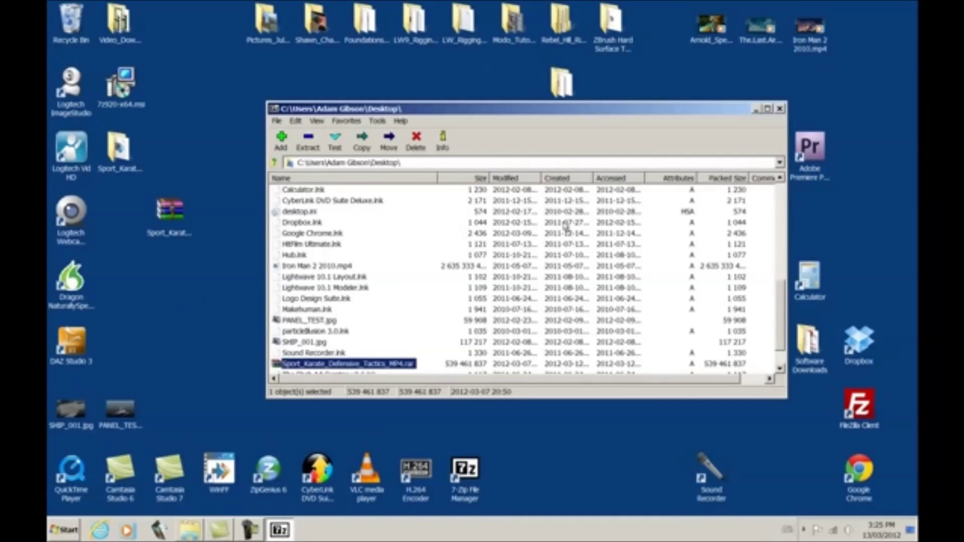
- Close 7-Zip, then confirm on the desktop that Sport_Karate_Defensive_Tactics_MP4.rar is a 514 MB WinRAR archive
click(780, 110)
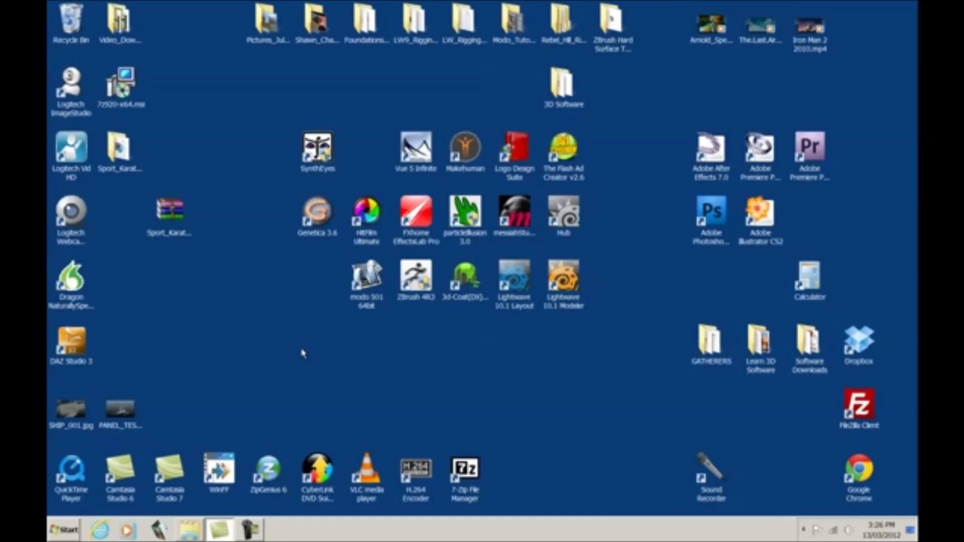
click(177, 210)
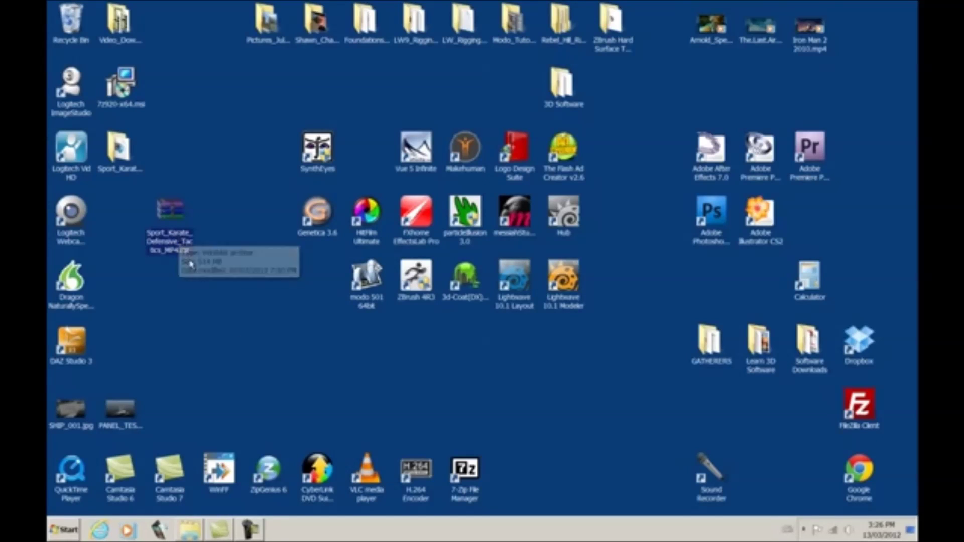
double_click(186, 244)
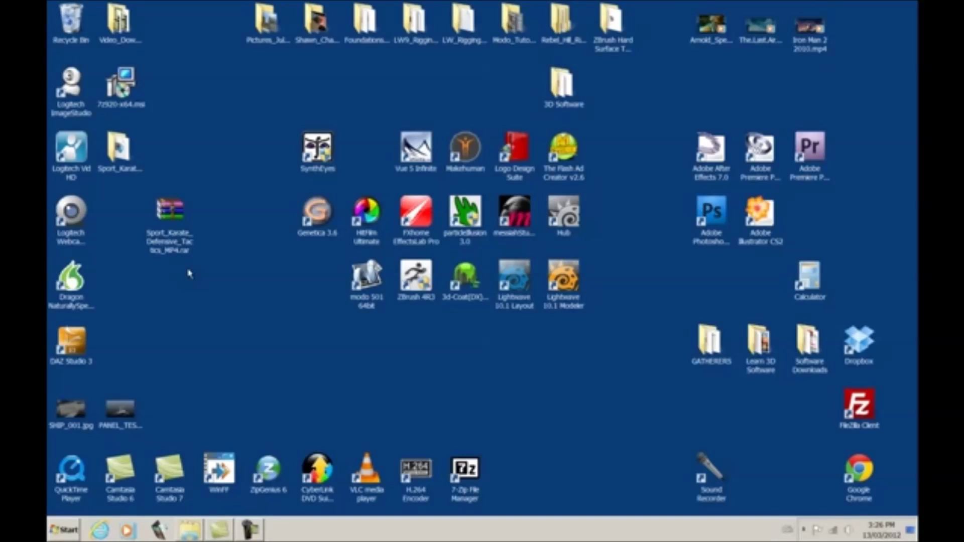
click(176, 212)
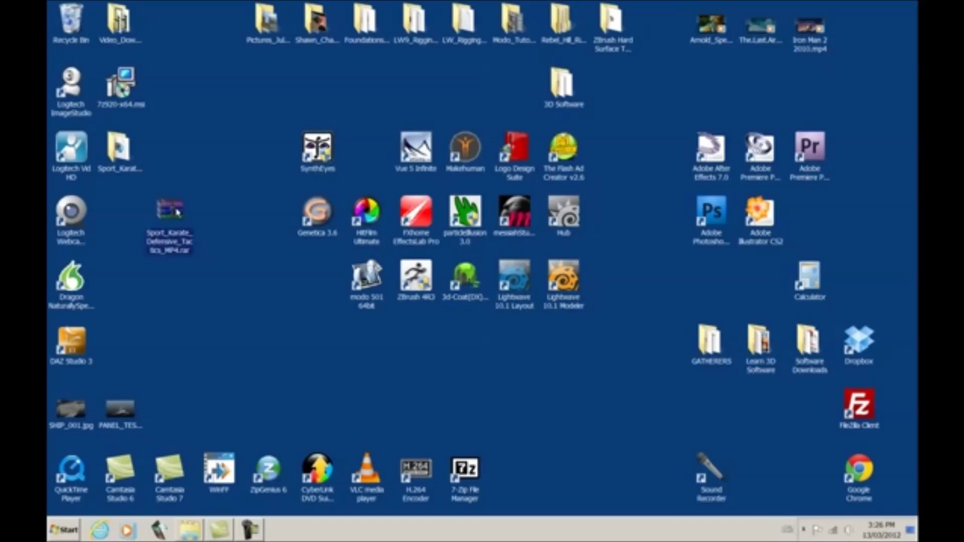
click(182, 291)
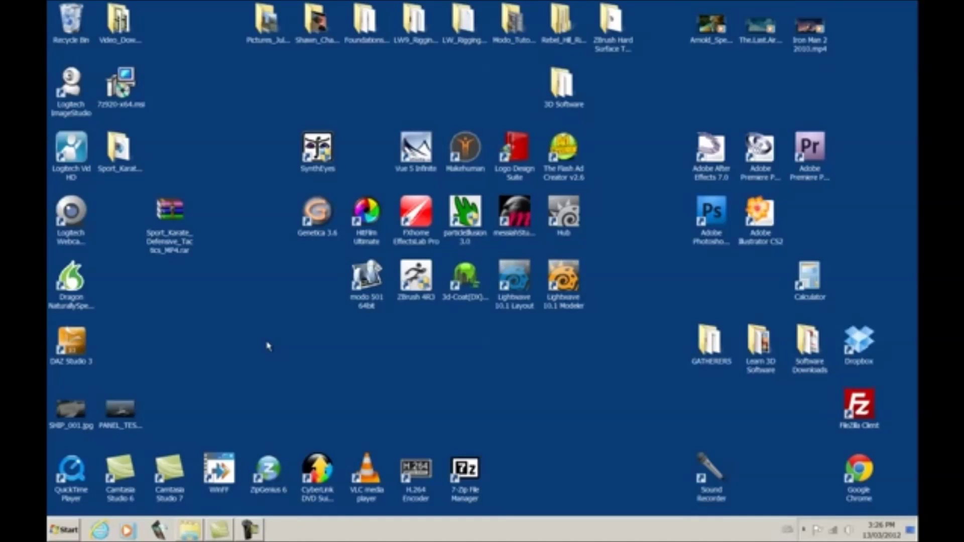
click(182, 241)
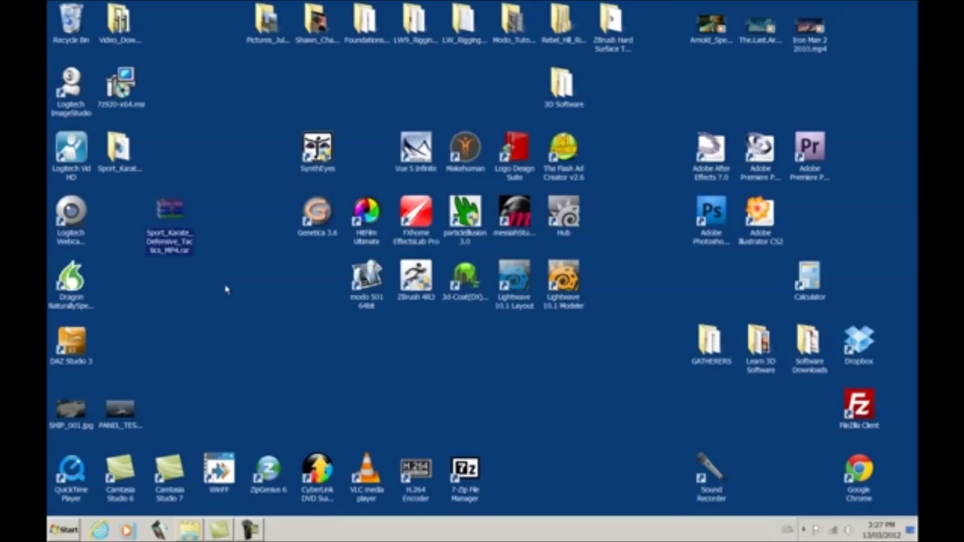
click(226, 291)
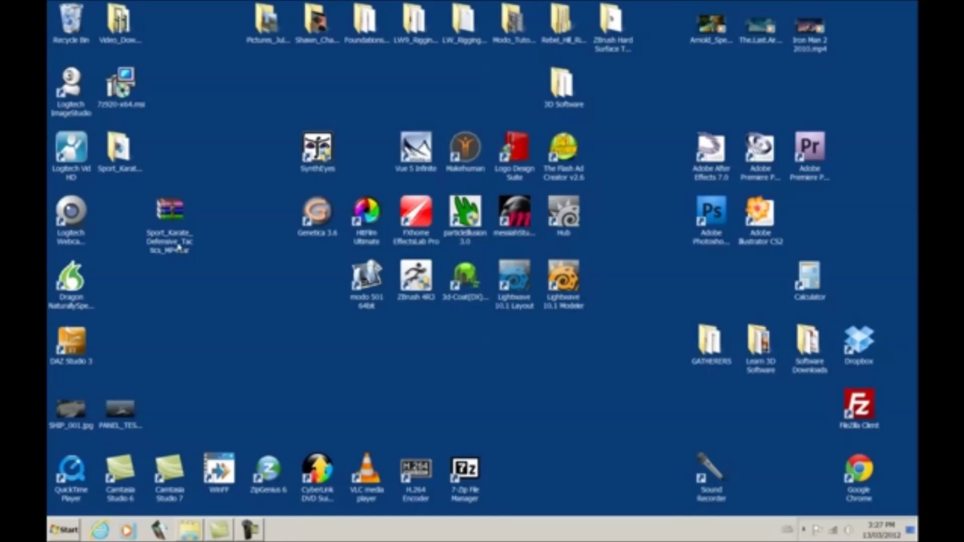
mouse_move(177, 246)
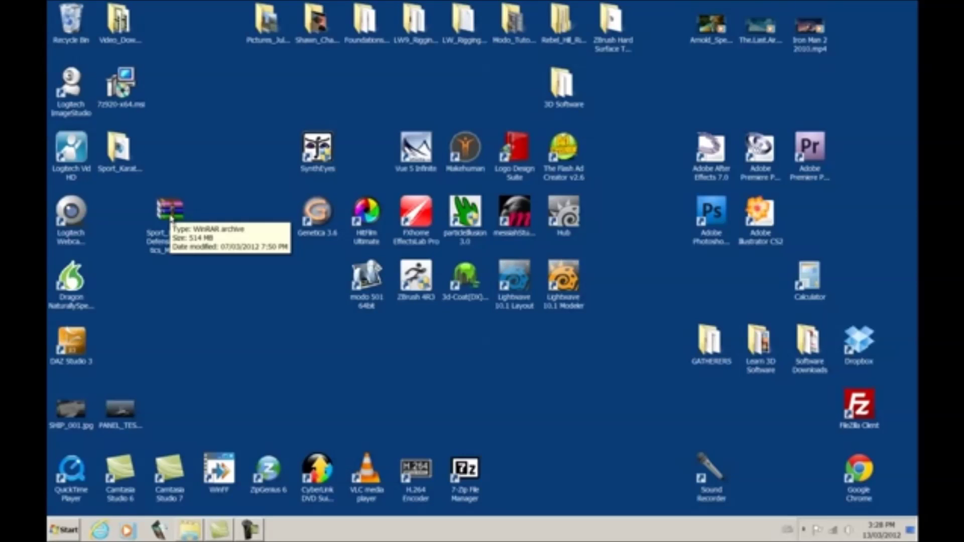
right_click(171, 217)
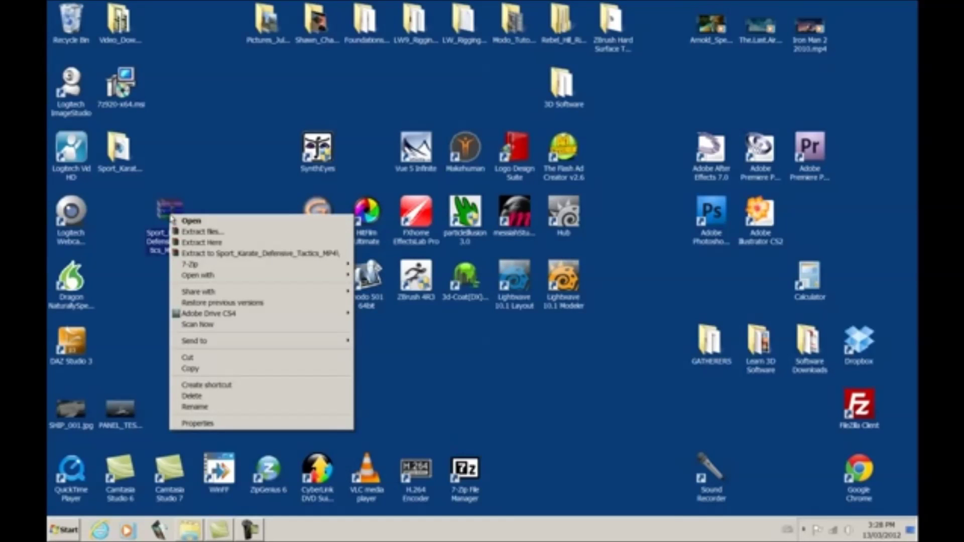
click(197, 424)
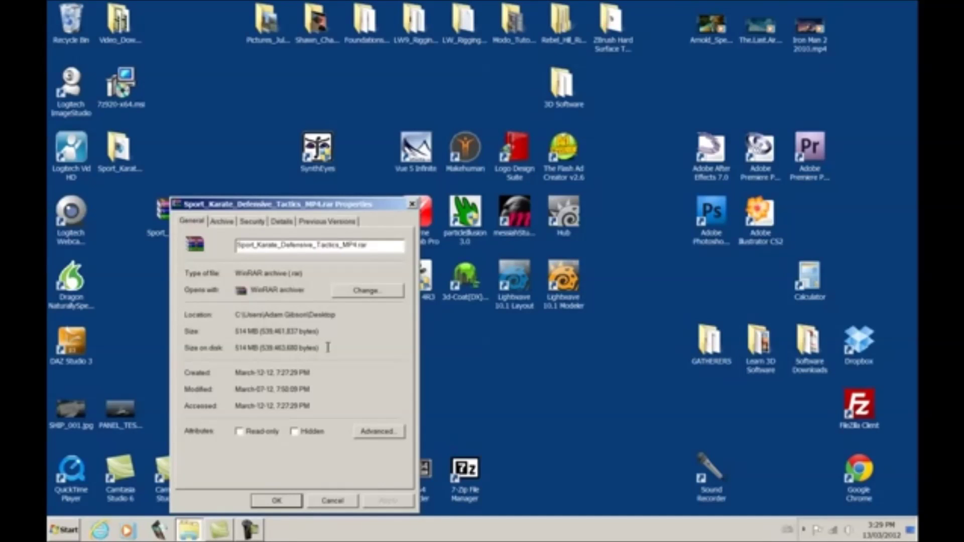
click(412, 203)
click(167, 223)
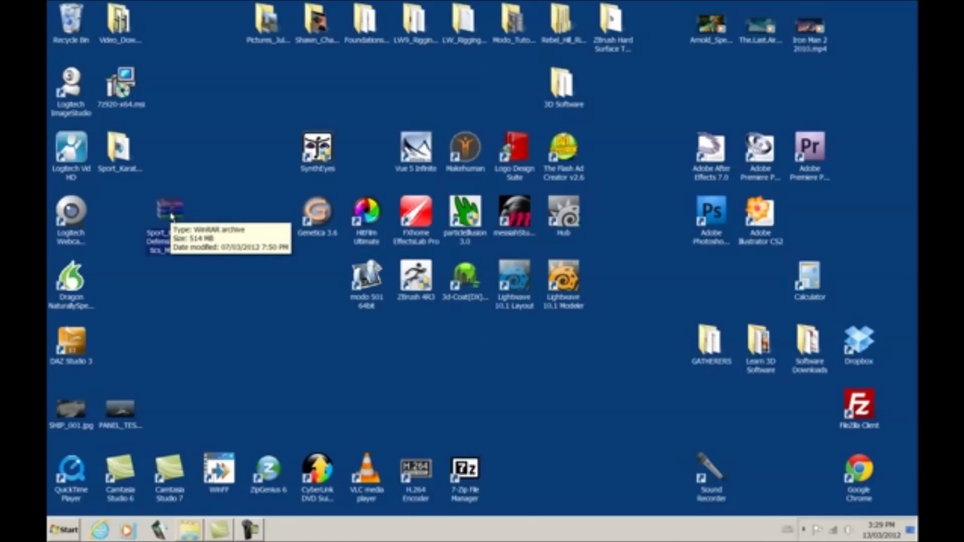
right_click(170, 215)
click(208, 422)
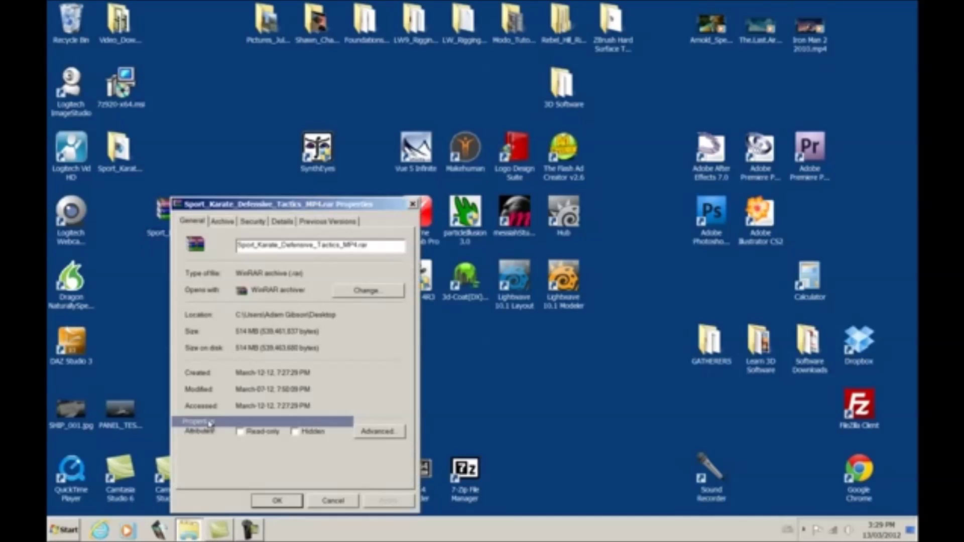
click(413, 204)
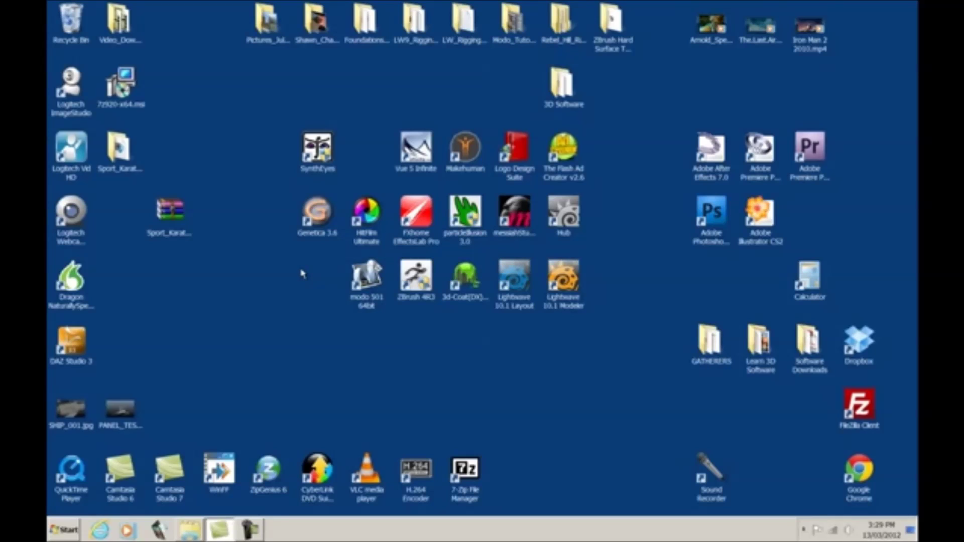
click(181, 220)
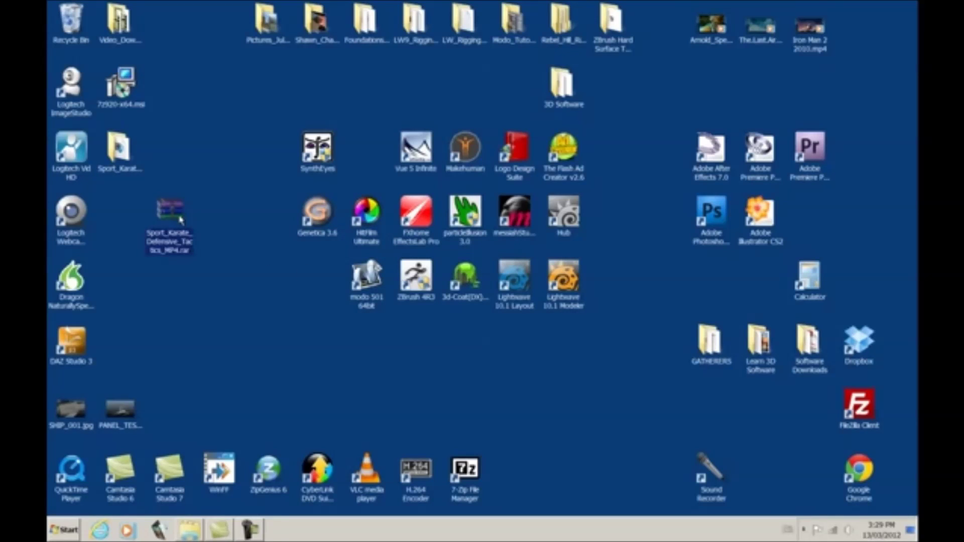
right_click(181, 219)
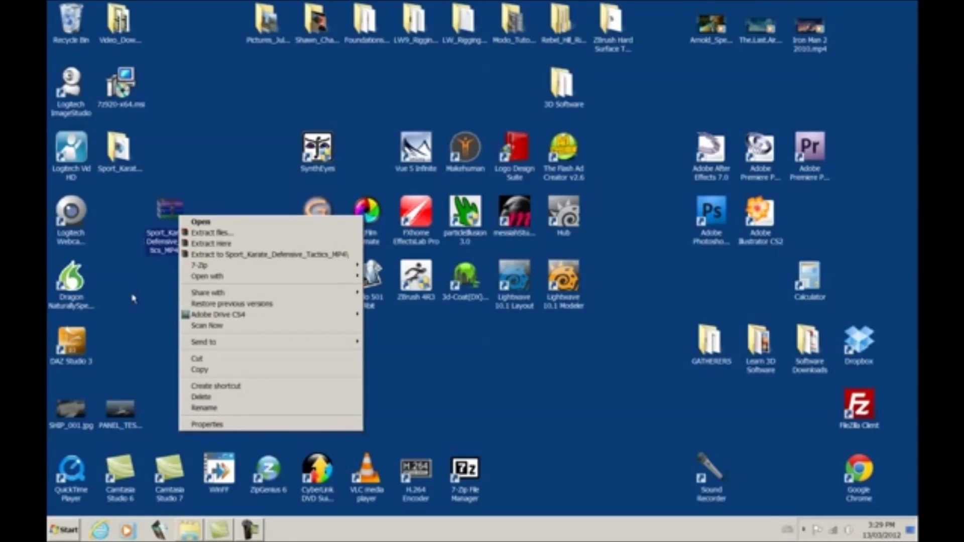
click(166, 208)
right_click(165, 203)
click(201, 417)
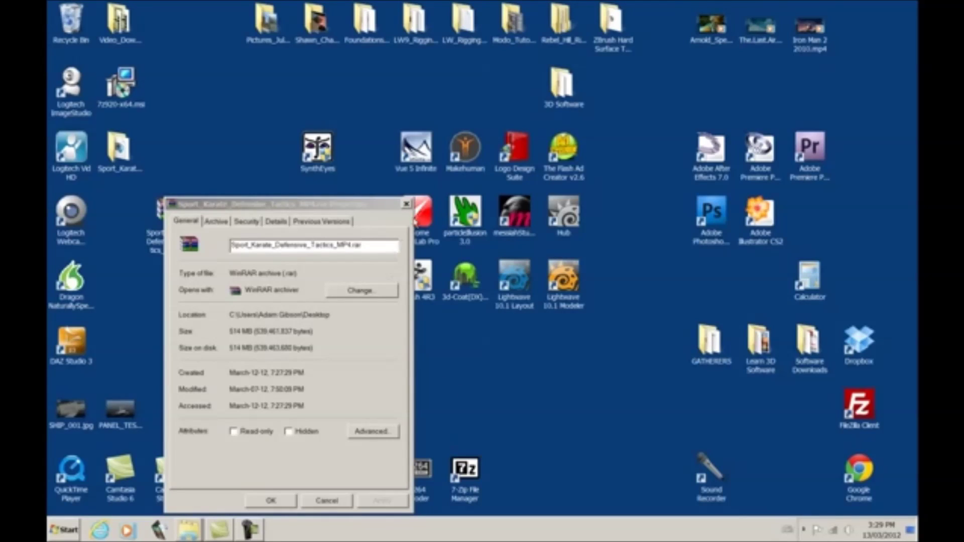
click(406, 203)
right_click(171, 213)
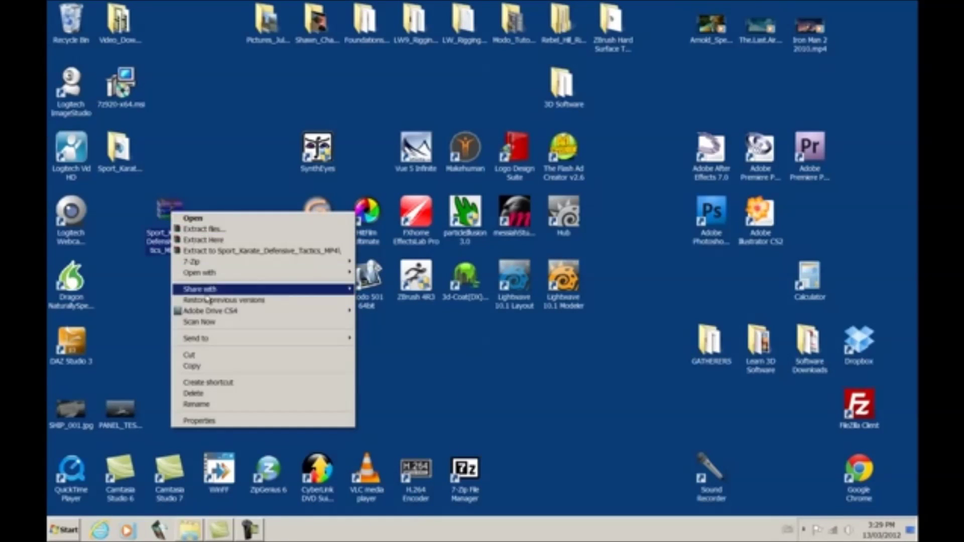
click(199, 420)
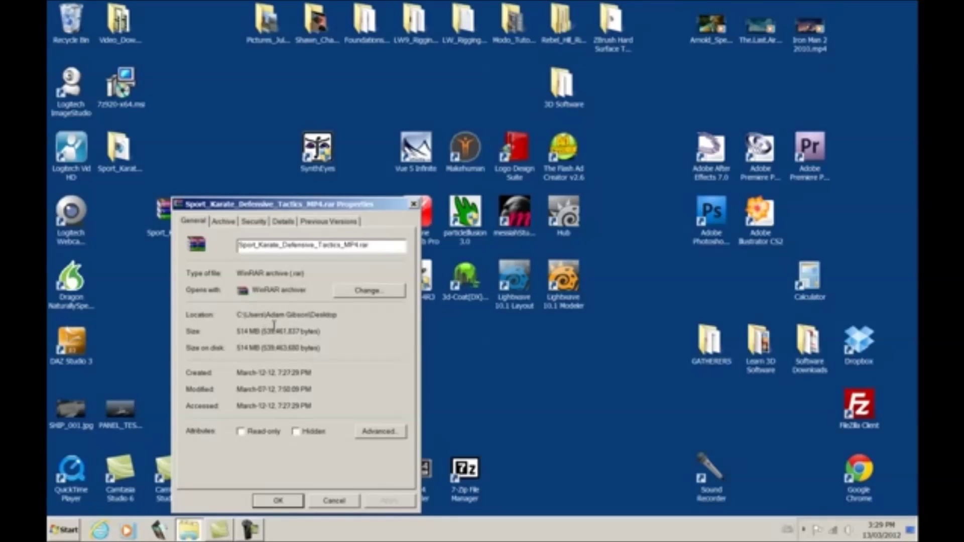
click(415, 206)
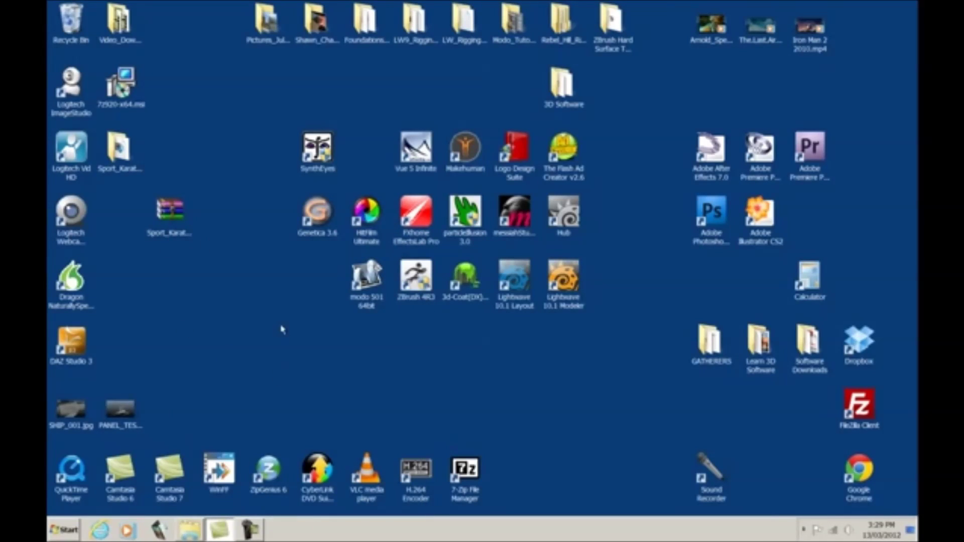